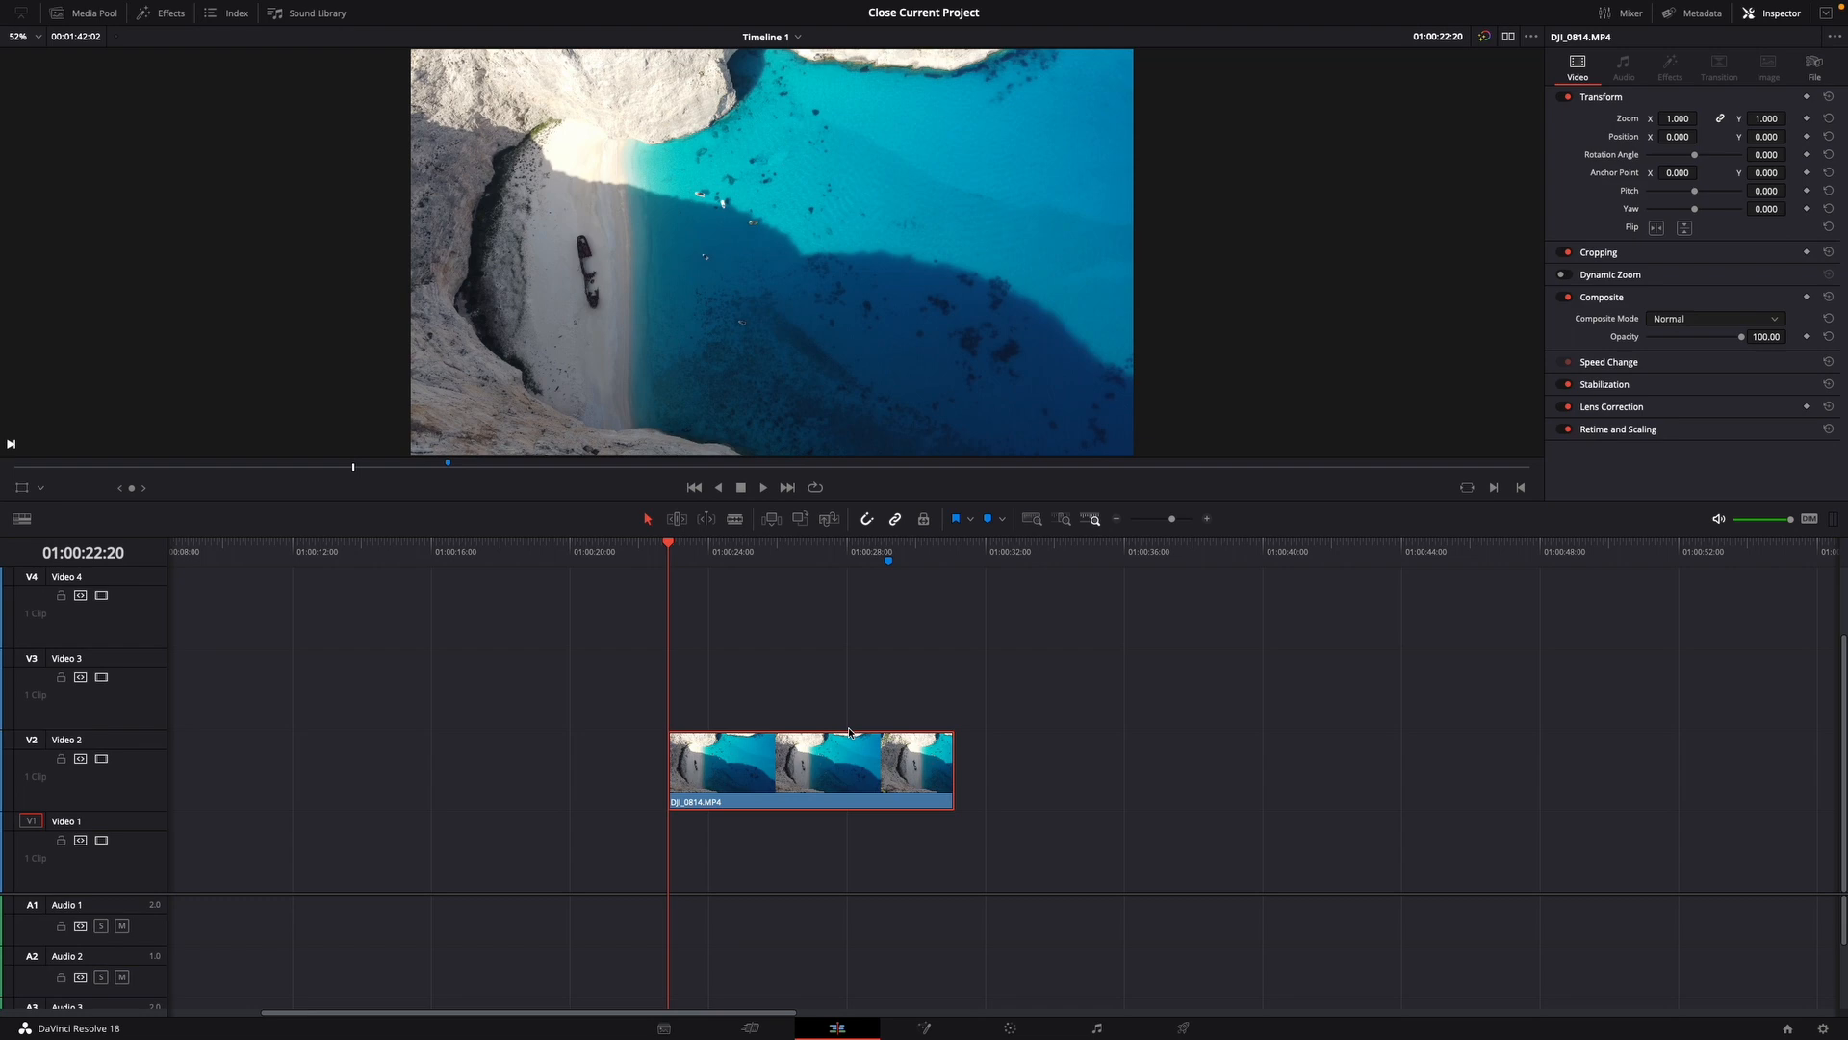
Switch to the Color page with the aerial beach clip loaded for grading
click(1009, 1028)
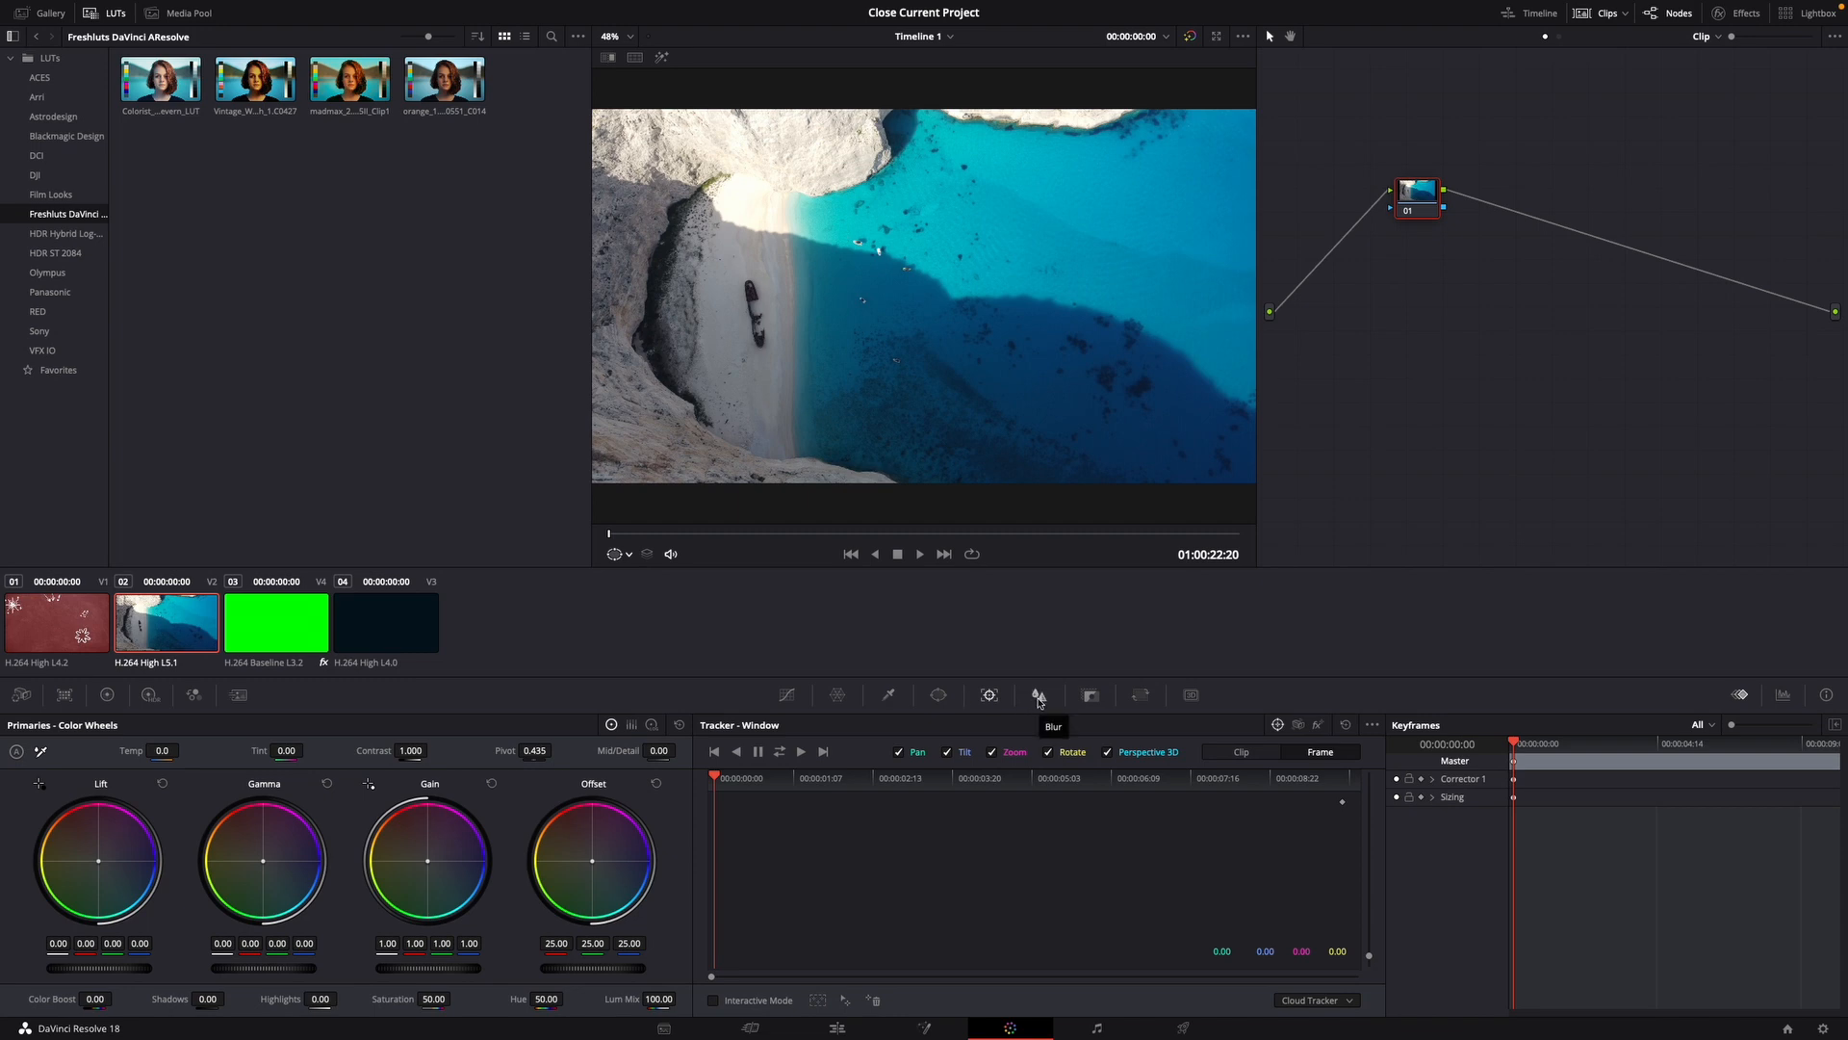
Sharpen the shot slightly in the Blur palette, settling the radius at 0.40
click(1038, 698)
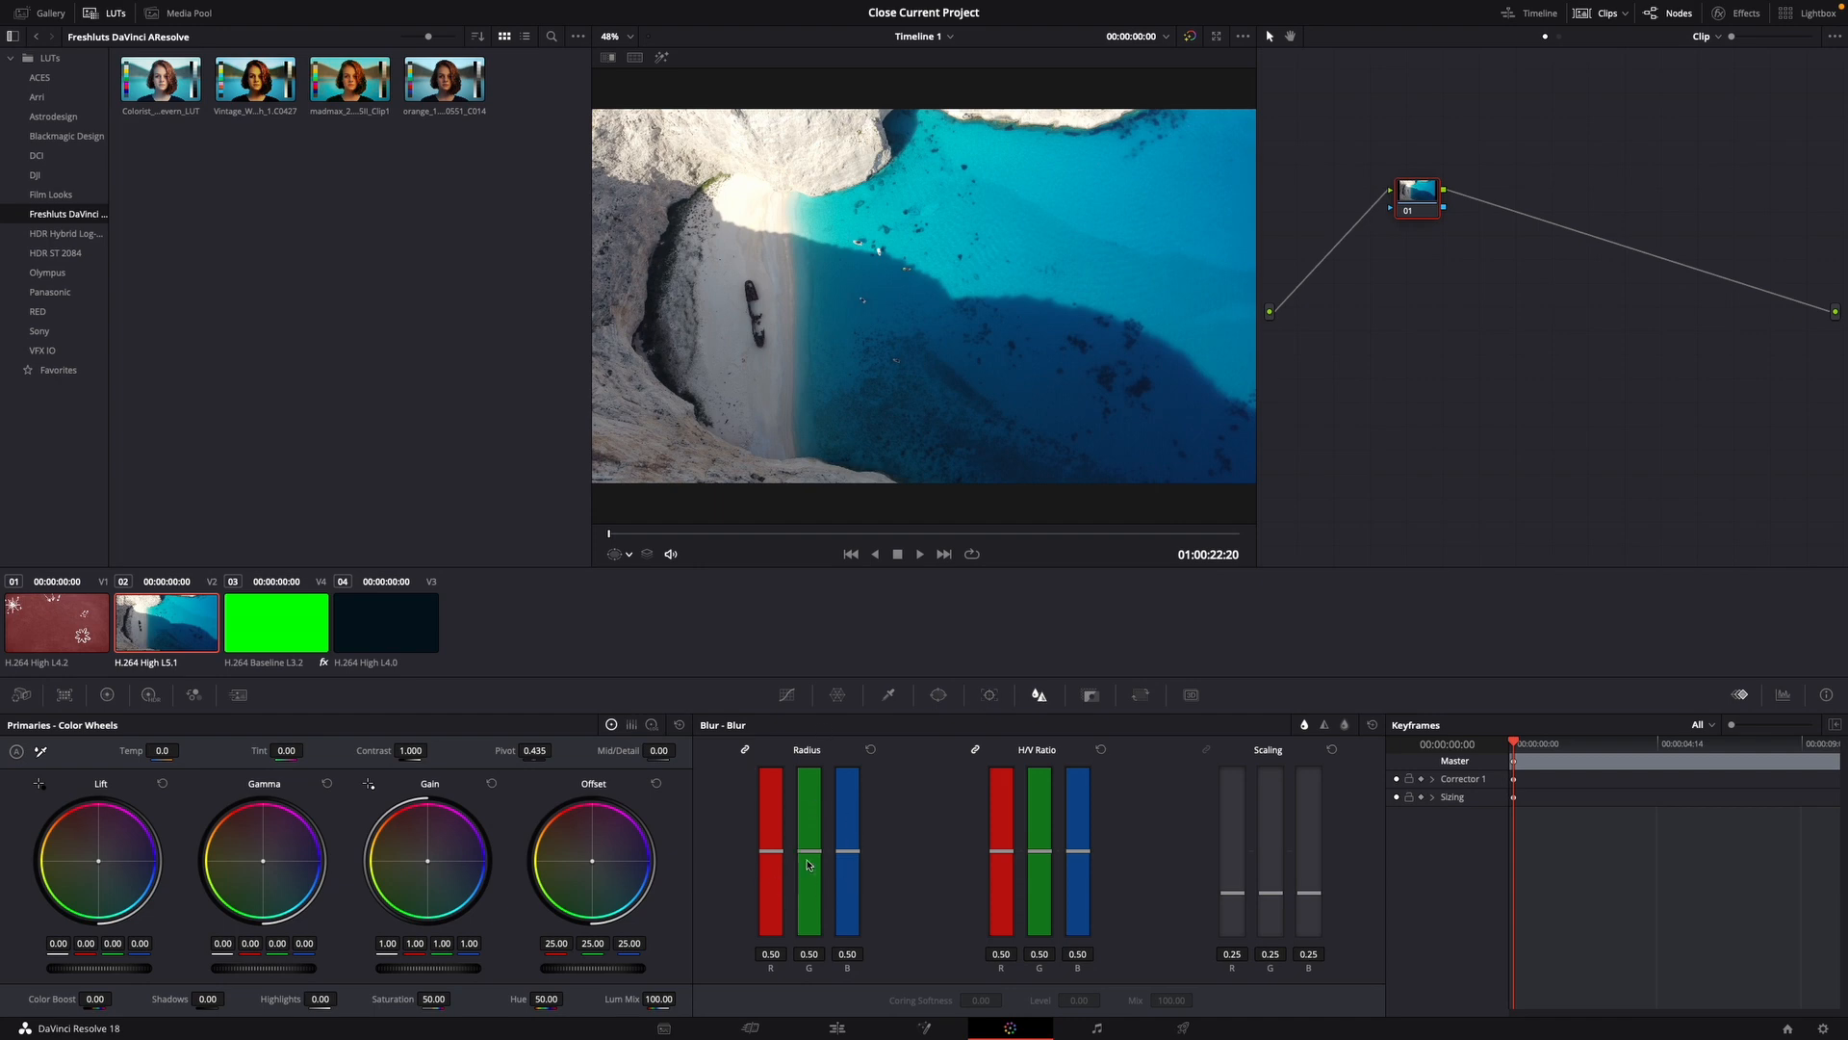
mouse_move(808, 864)
mouse_down()
mouse_move(823, 726)
mouse_move(814, 987)
mouse_up()
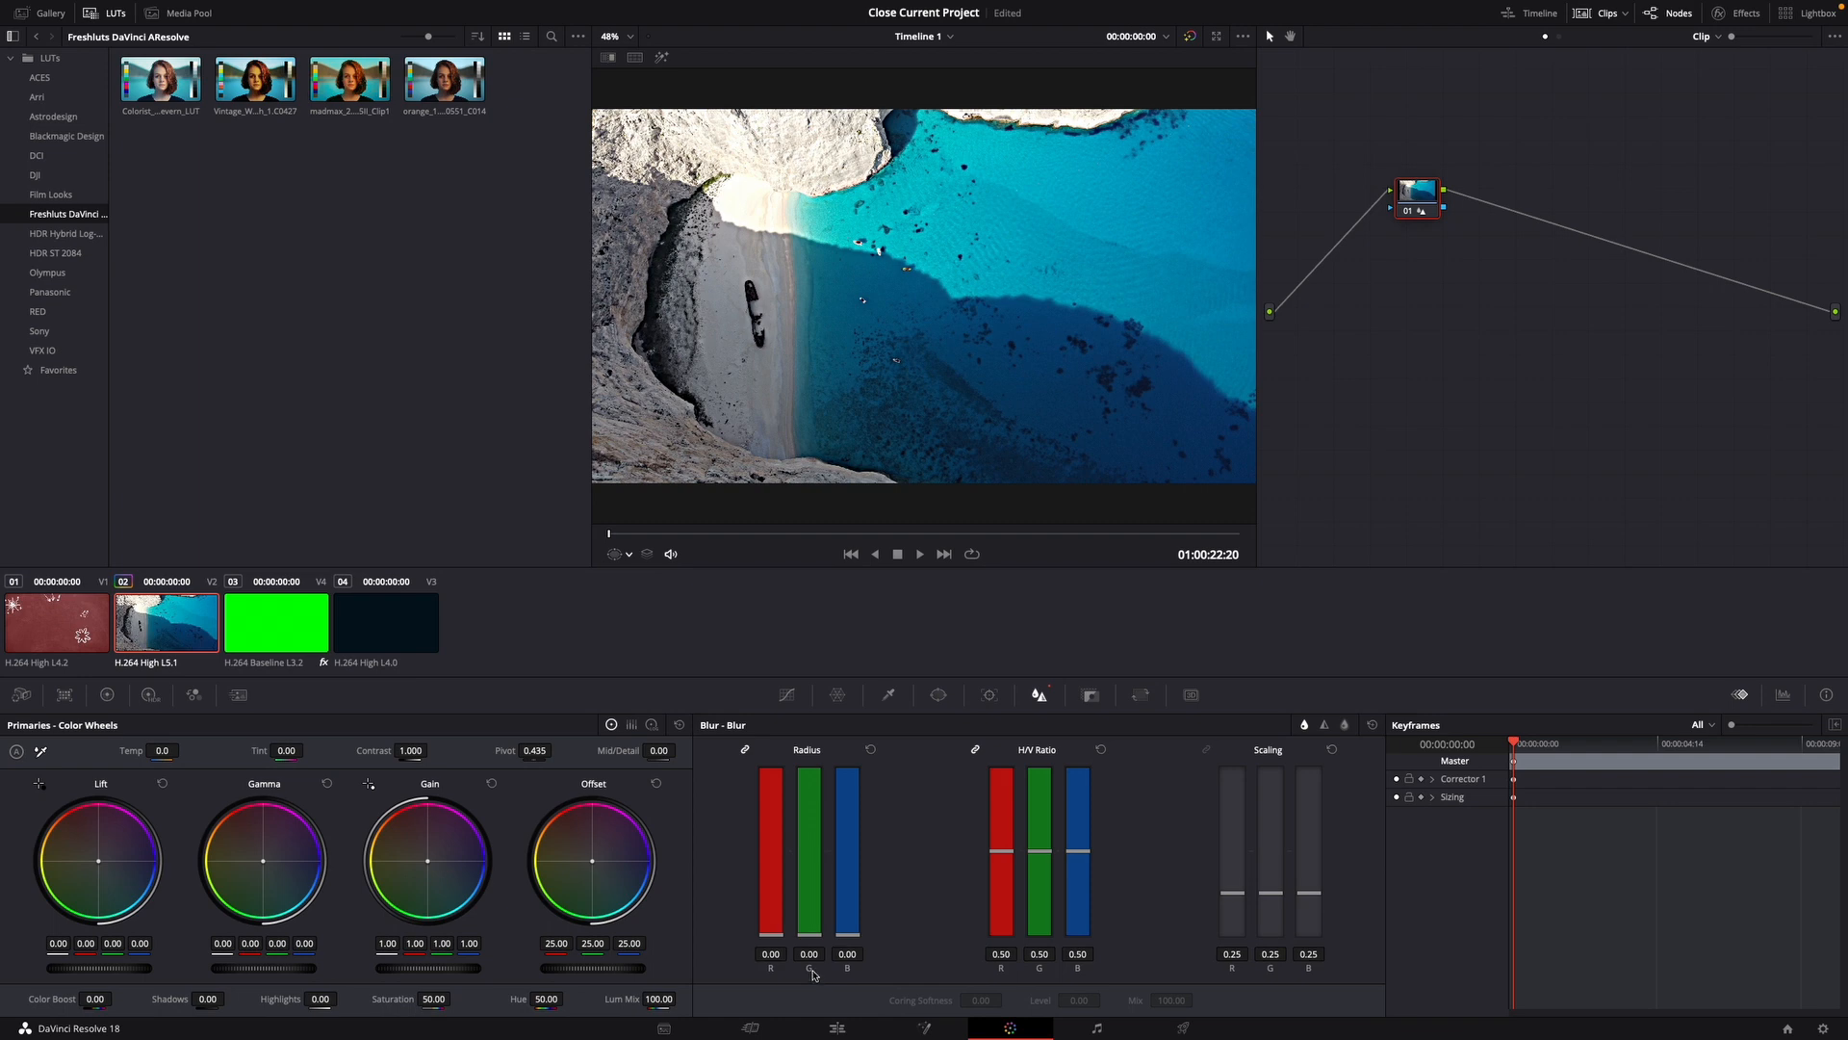
drag(815, 938, 820, 873)
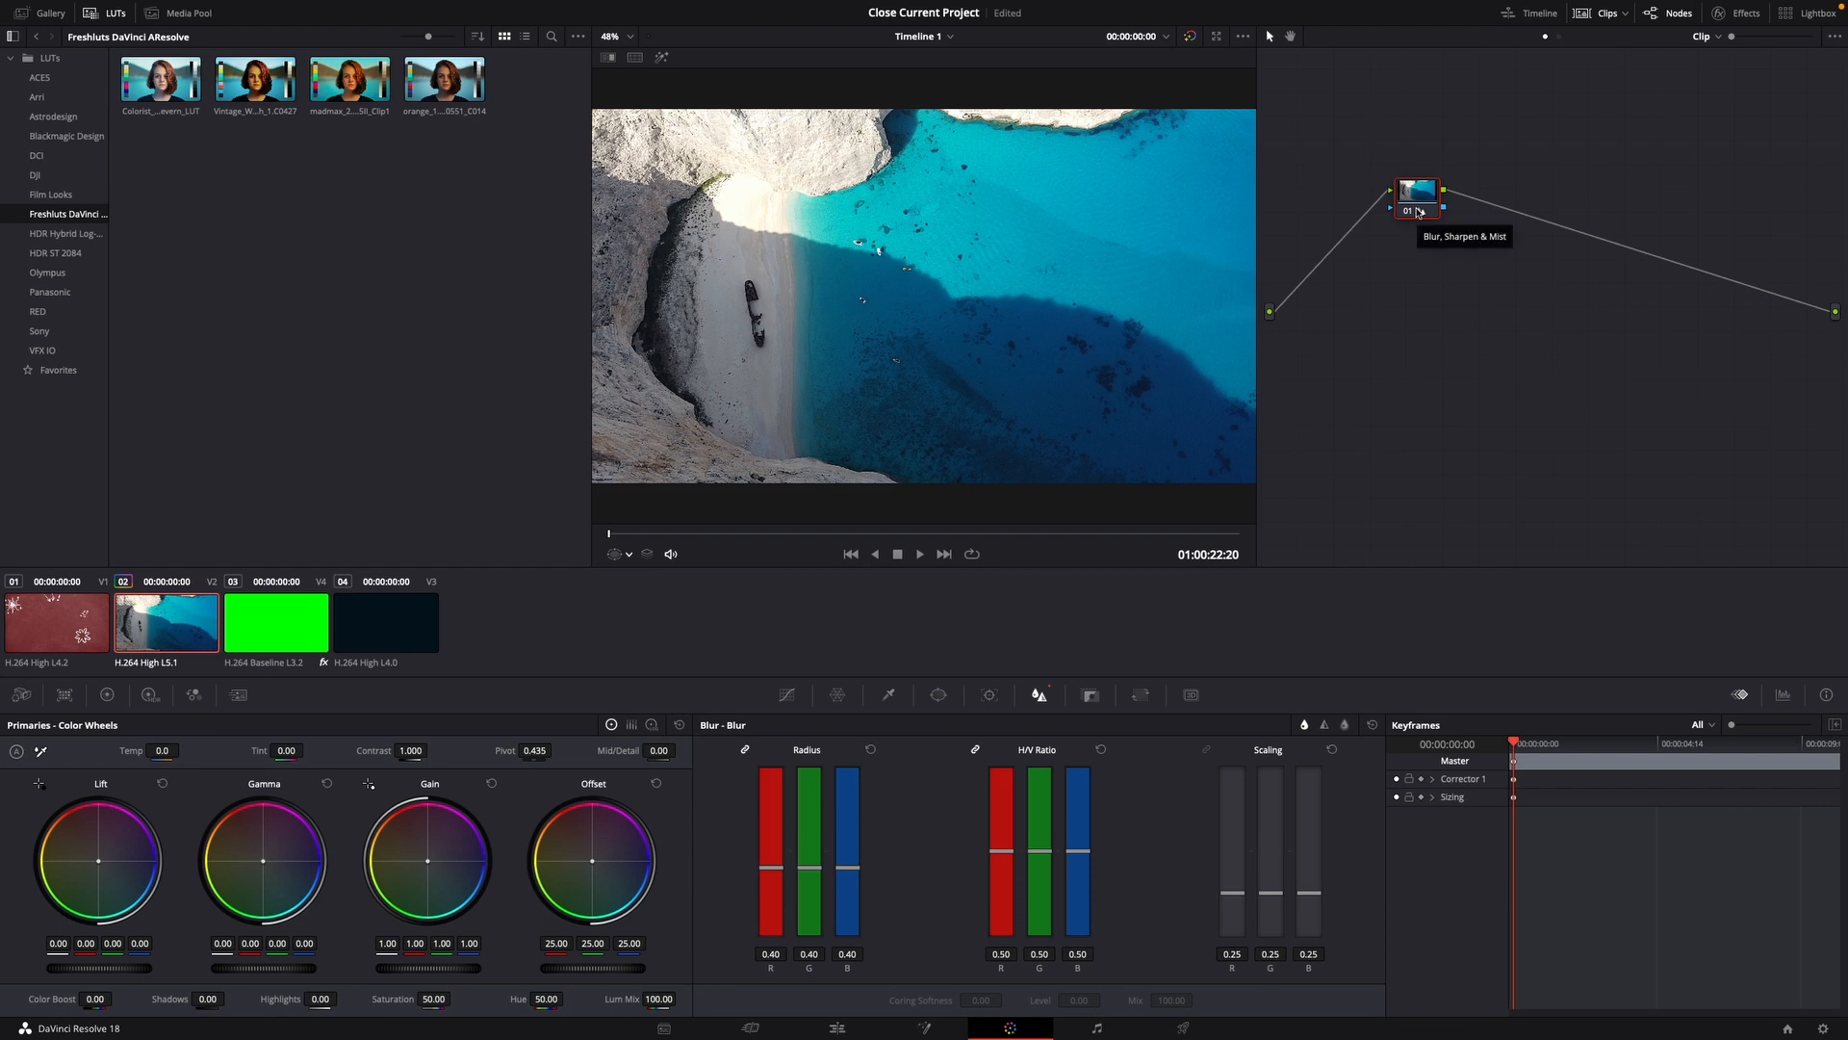
click(1681, 15)
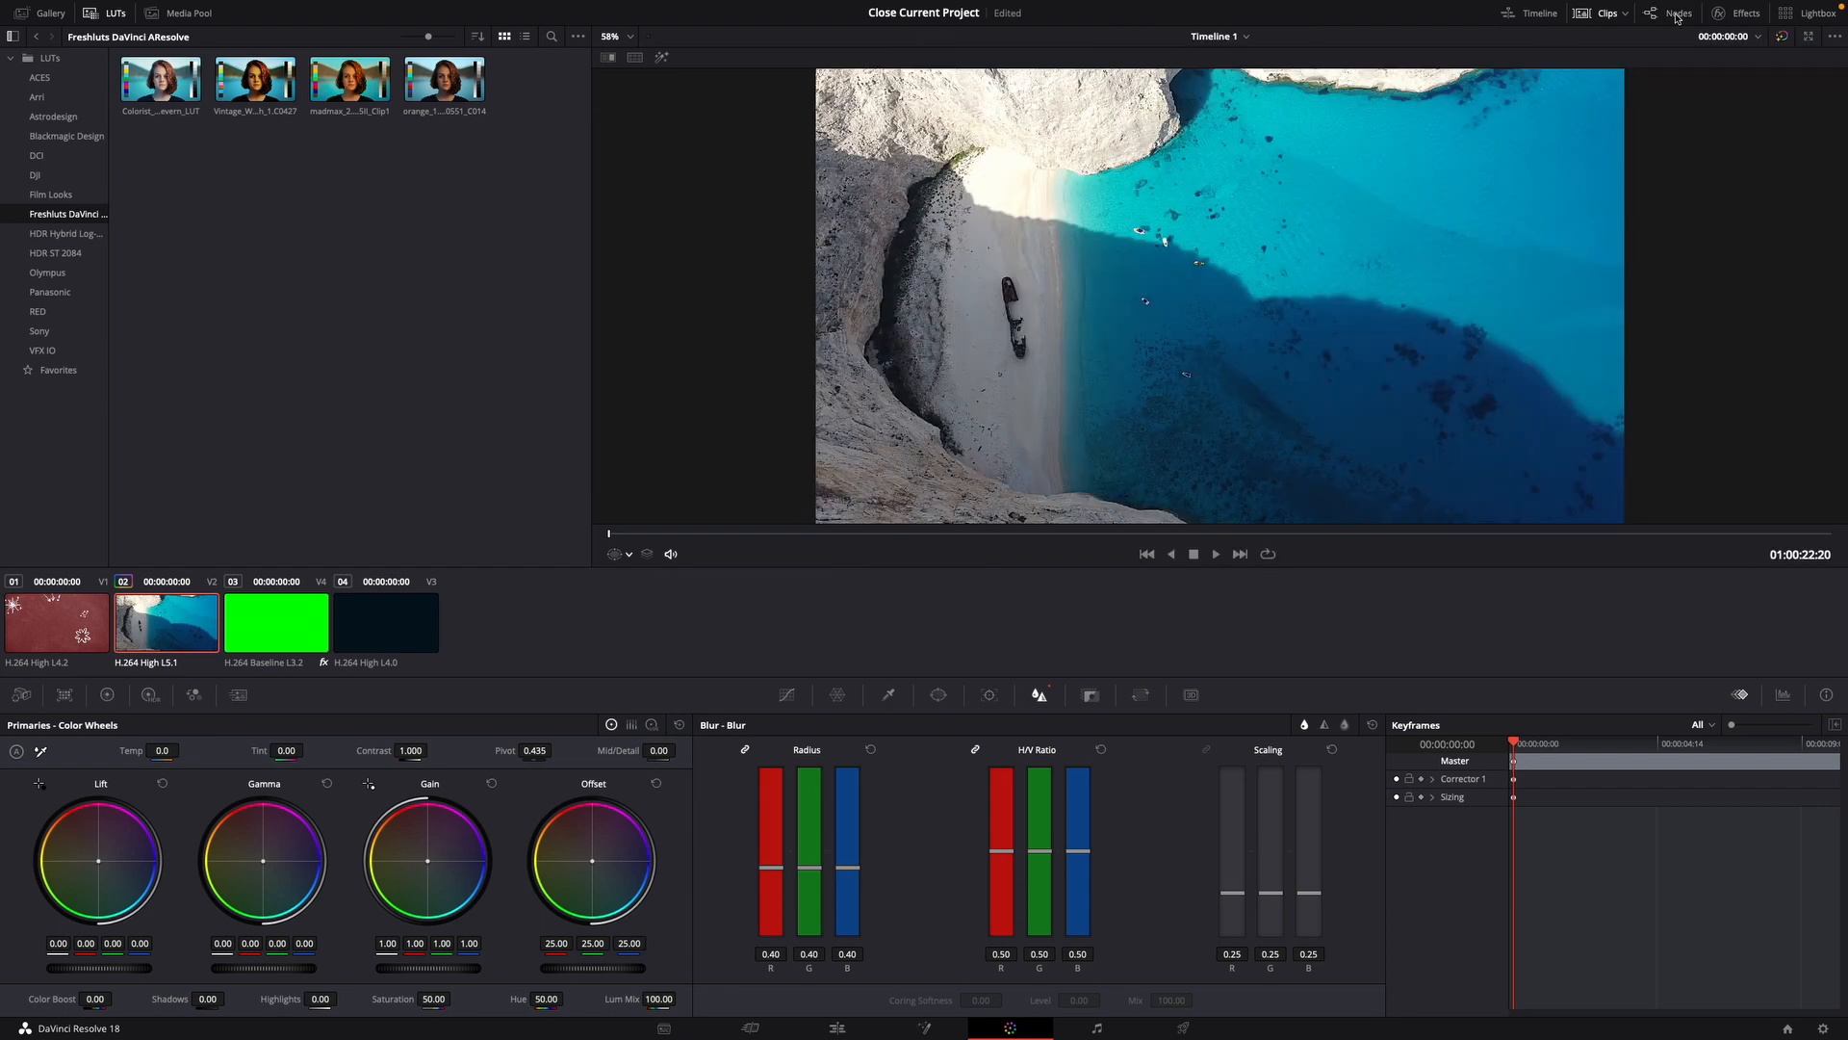
click(1667, 17)
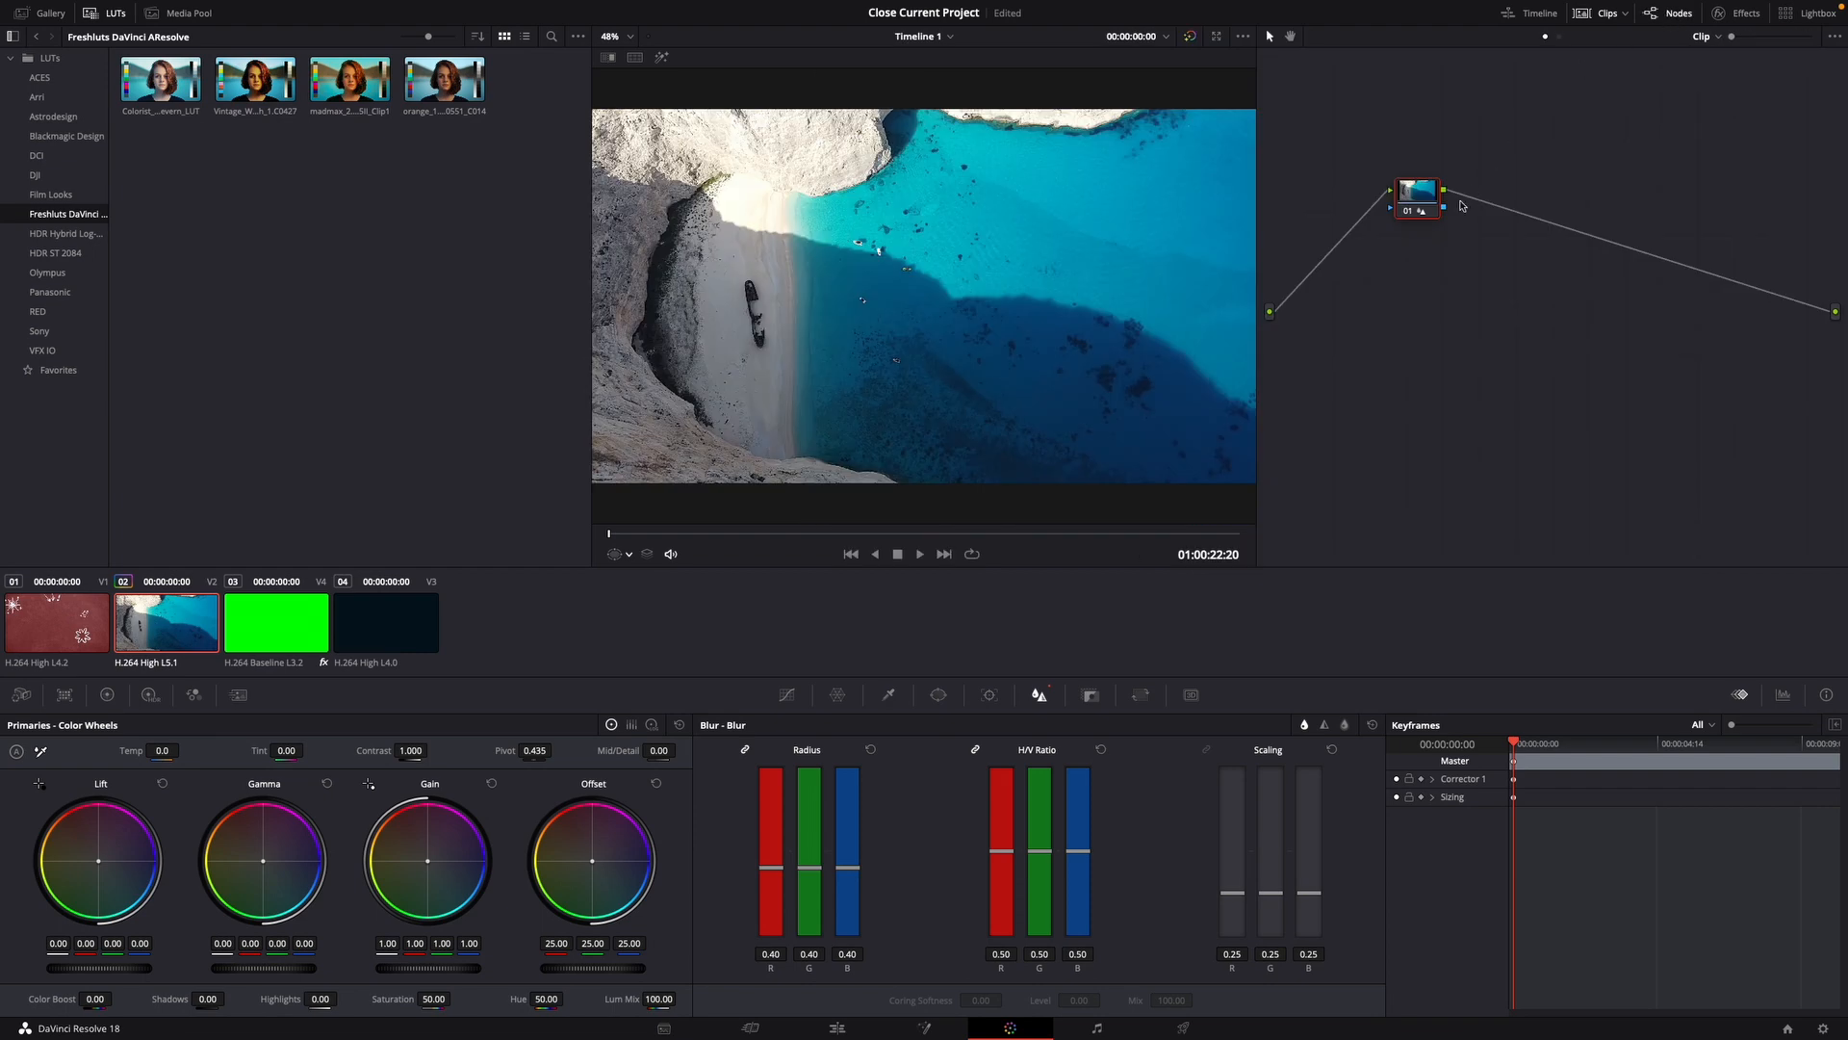
click(1420, 212)
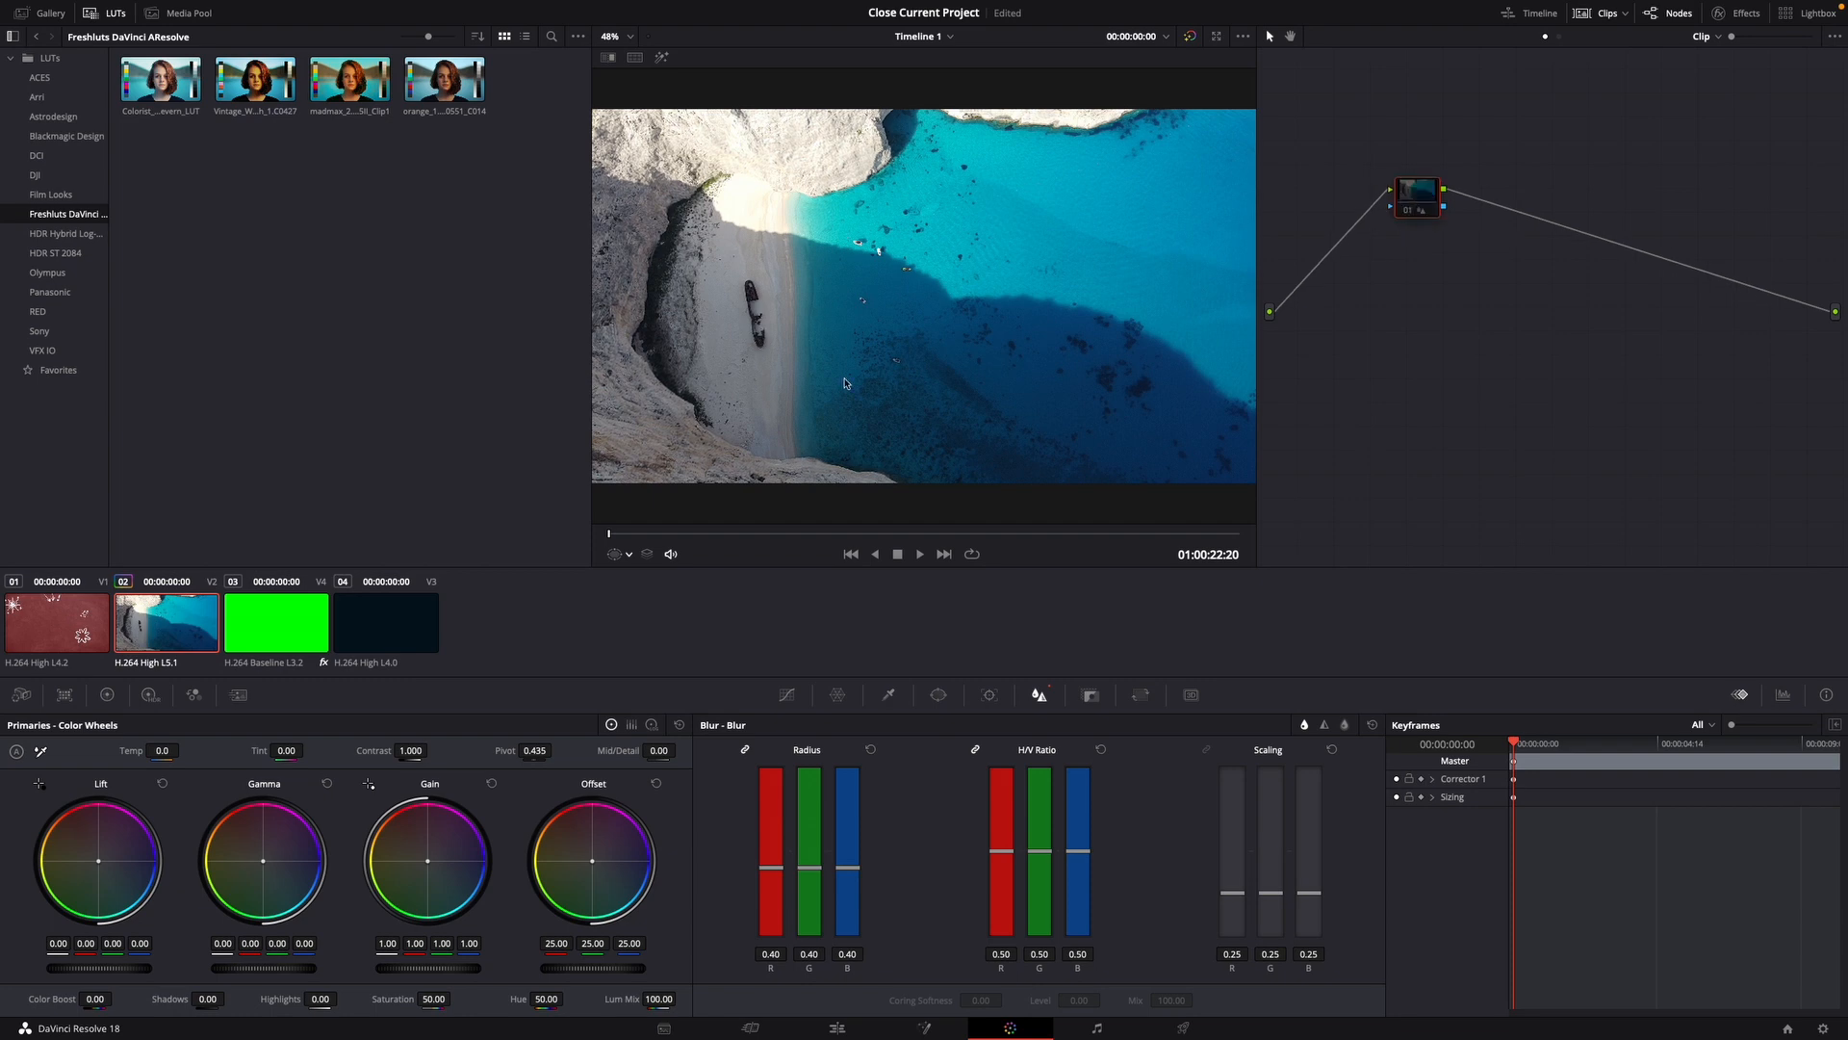
click(1408, 203)
Add a Circle window, place it over the shipwreck and squeeze it into a narrow tilted ellipse
click(941, 697)
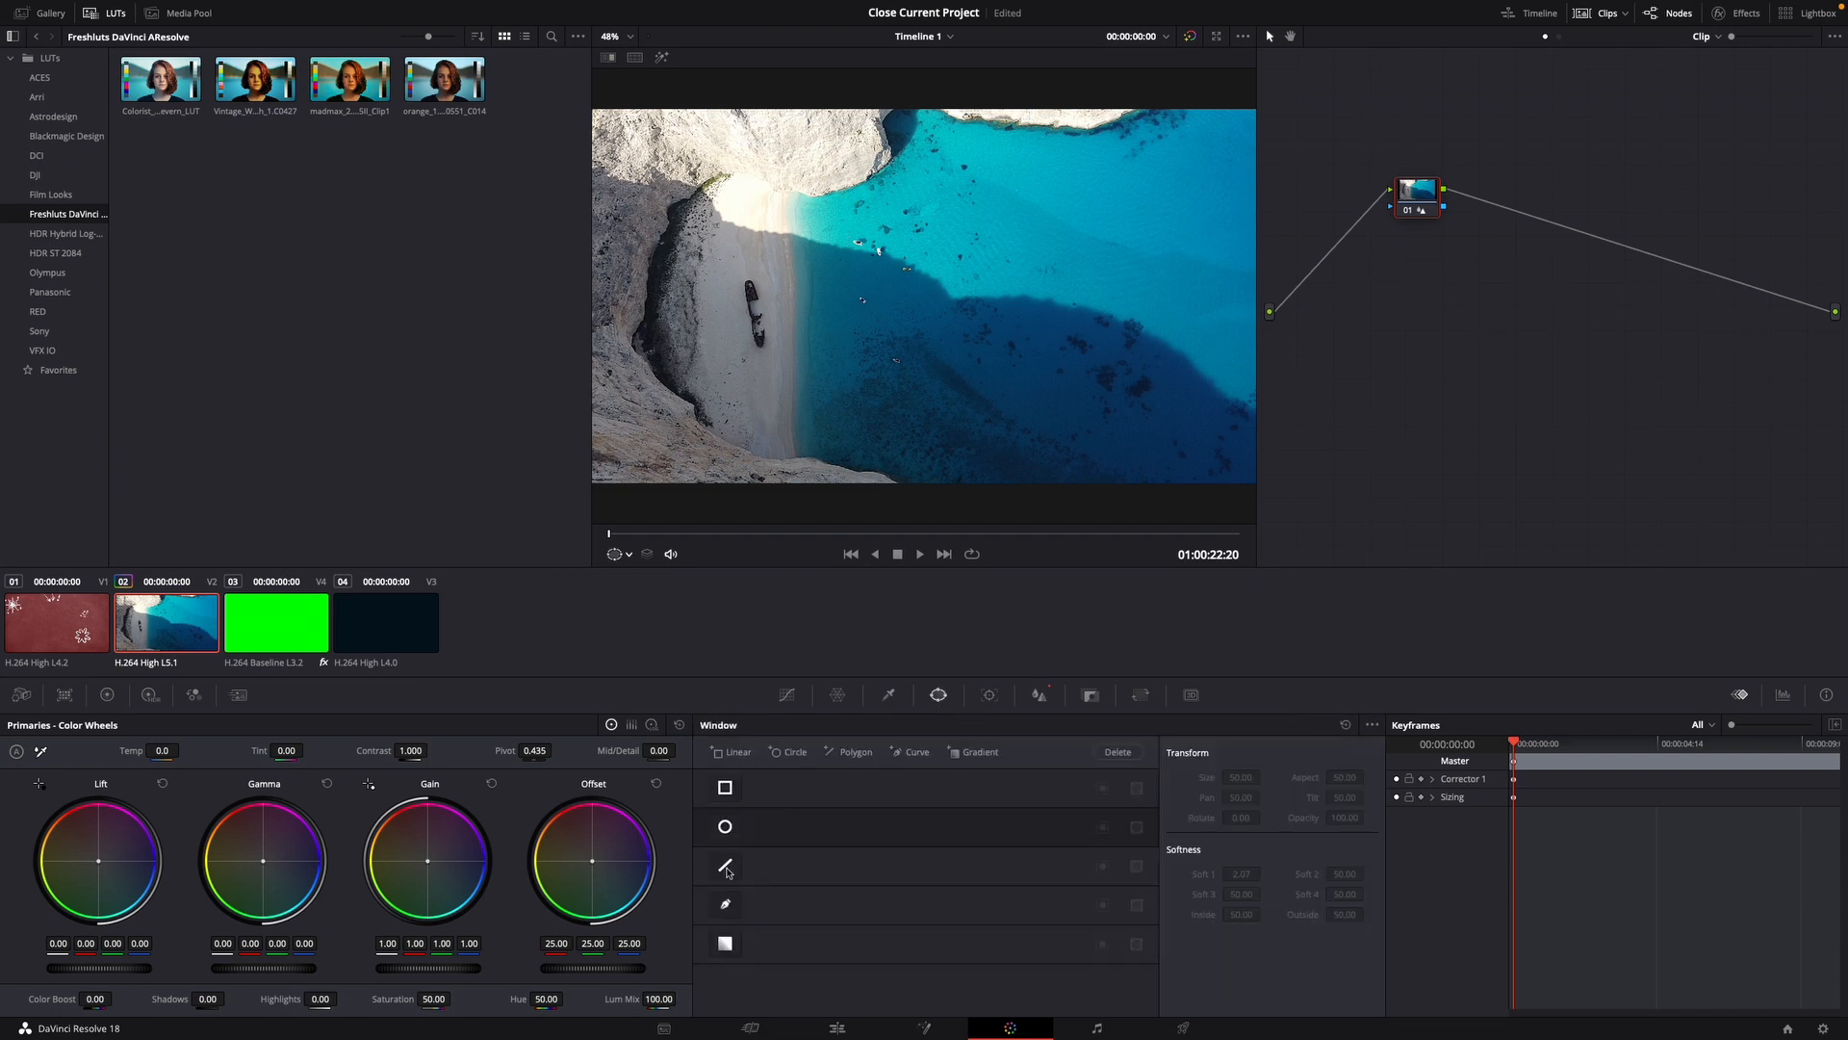
click(725, 826)
drag(924, 295, 736, 300)
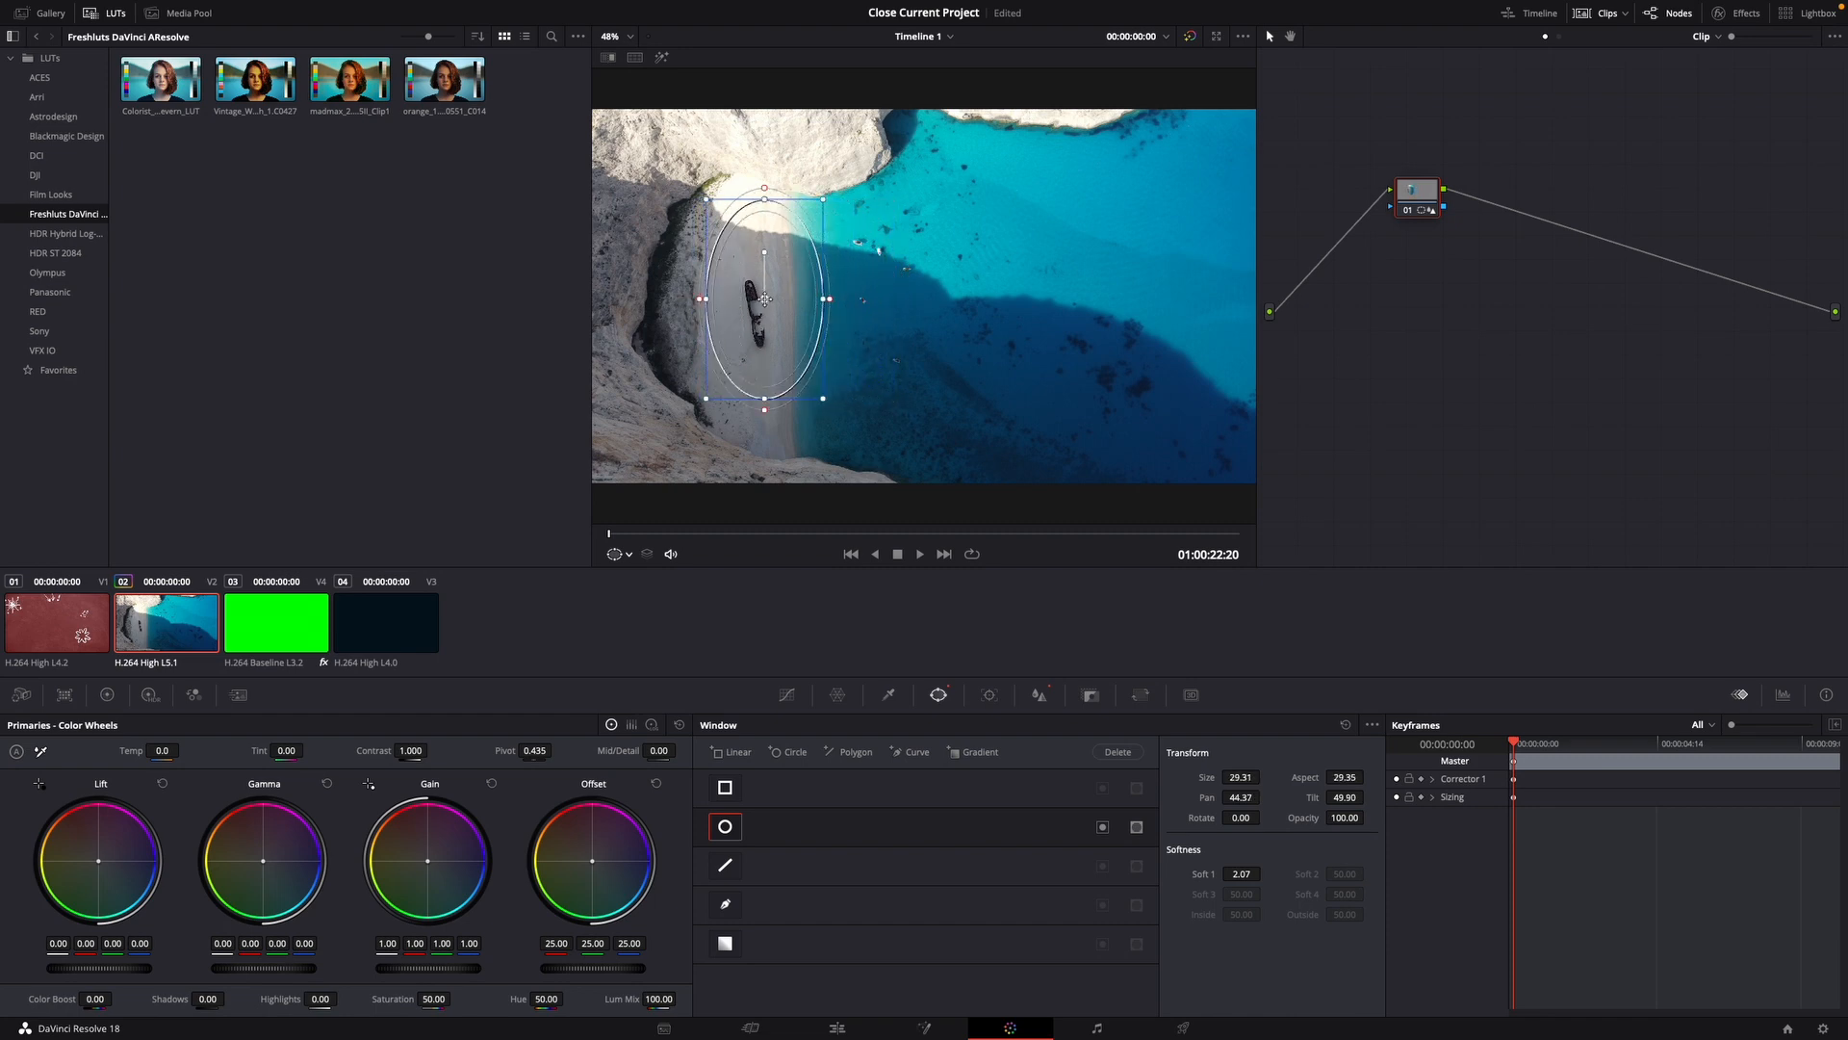
mouse_move(793, 192)
mouse_down()
mouse_move(762, 275)
mouse_move(804, 300)
mouse_move(732, 300)
mouse_move(789, 301)
mouse_move(765, 358)
mouse_move(755, 310)
mouse_move(777, 311)
mouse_move(751, 271)
mouse_up()
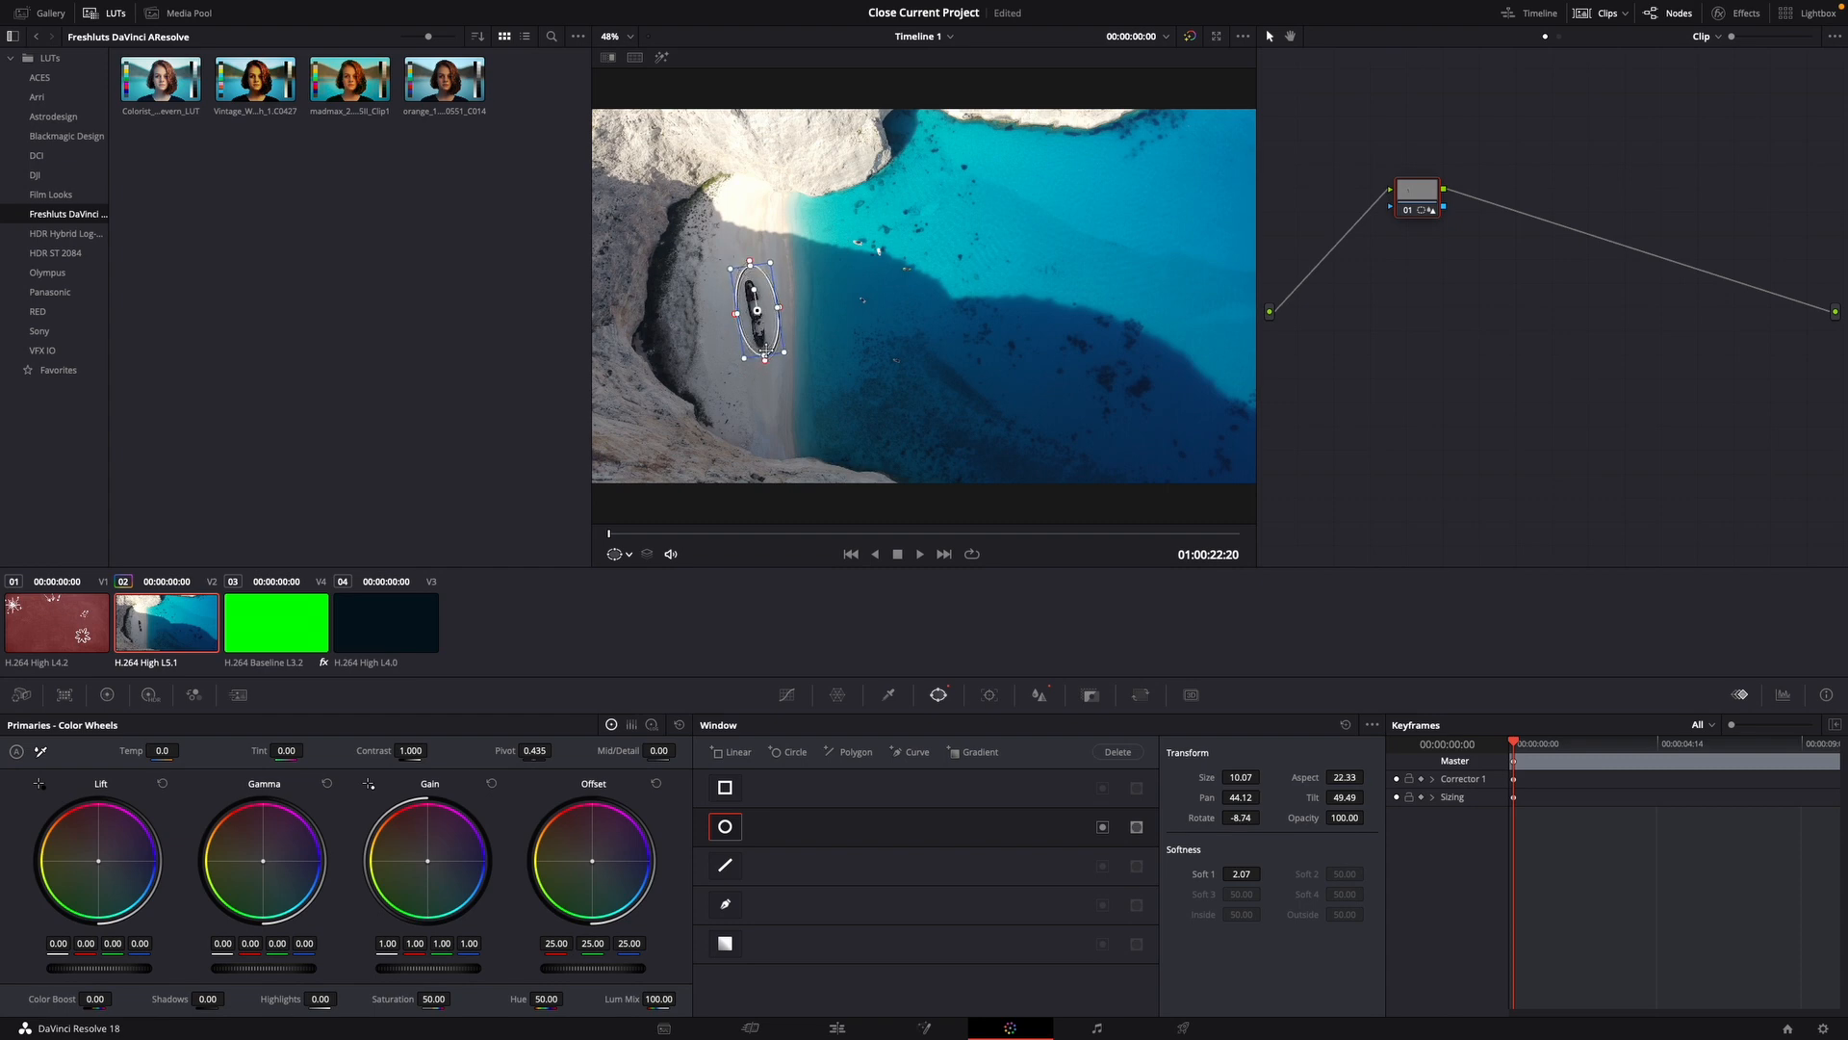
drag(763, 355, 761, 318)
Preview the window in Highlight mode, turn the viewer overlay Off, then show the full graded image
click(659, 58)
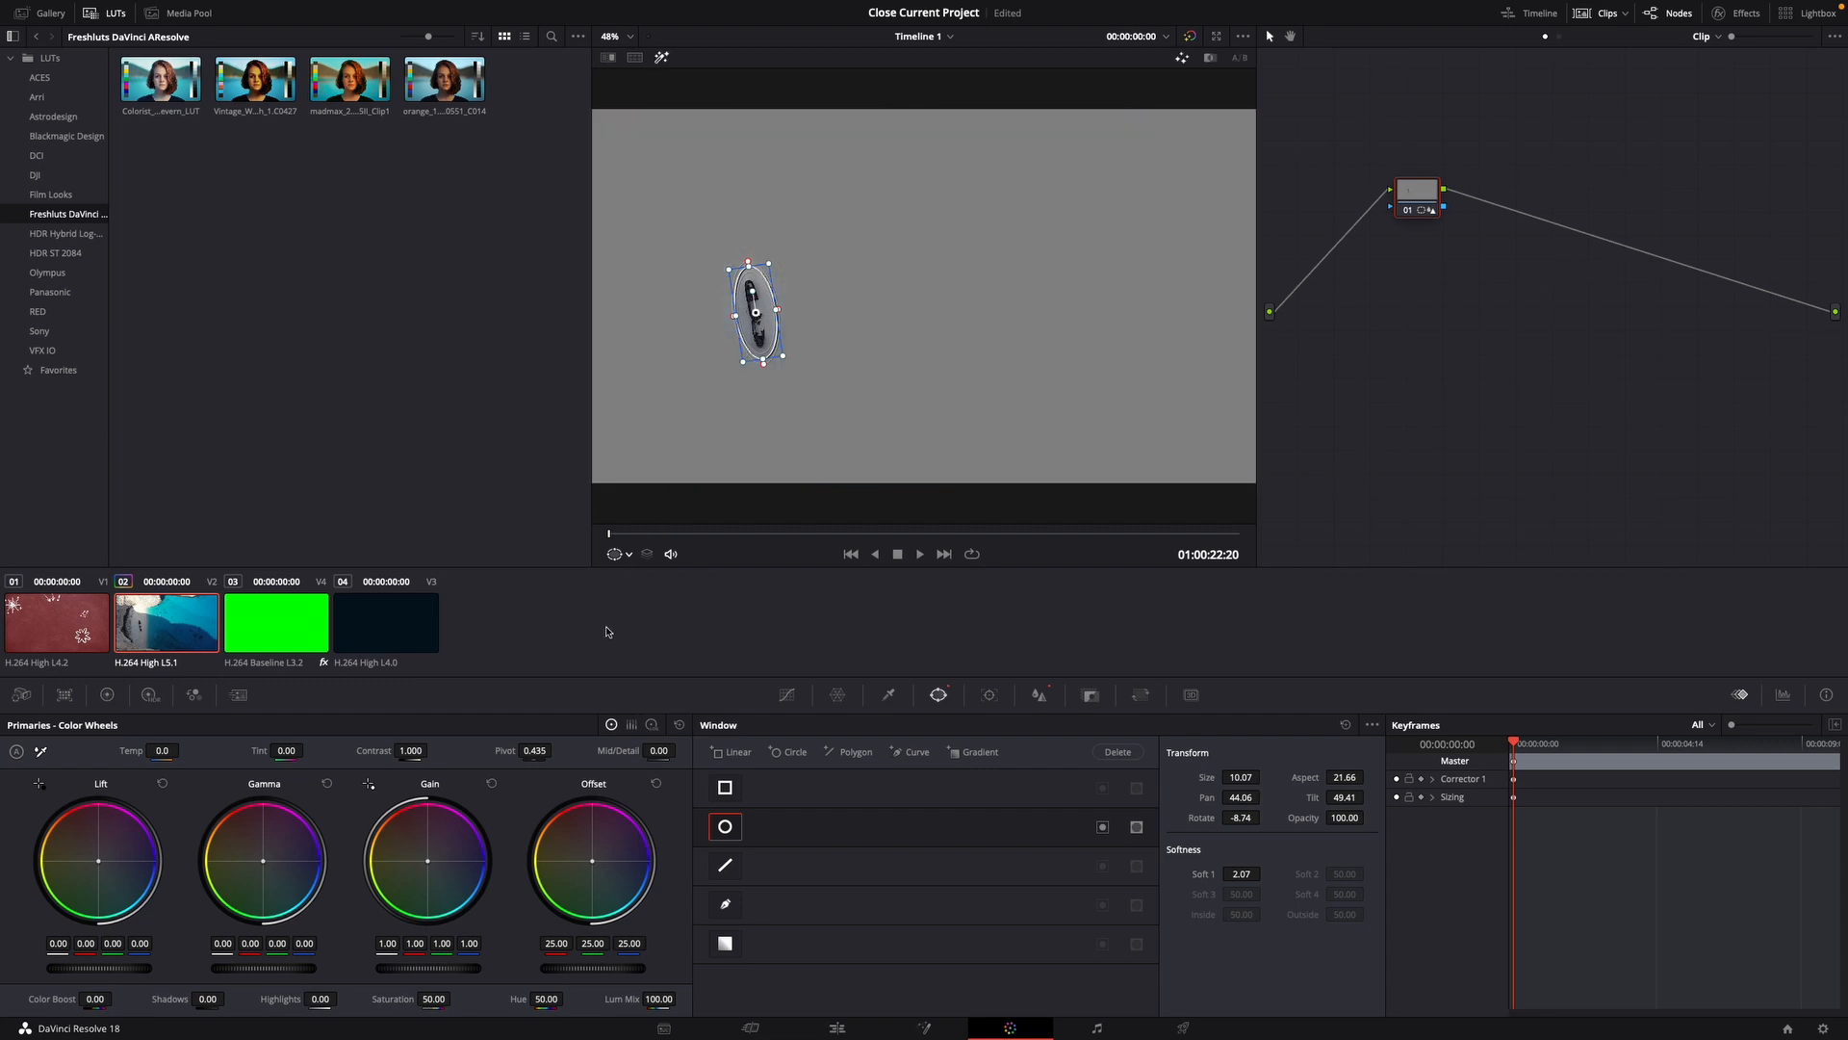
click(630, 555)
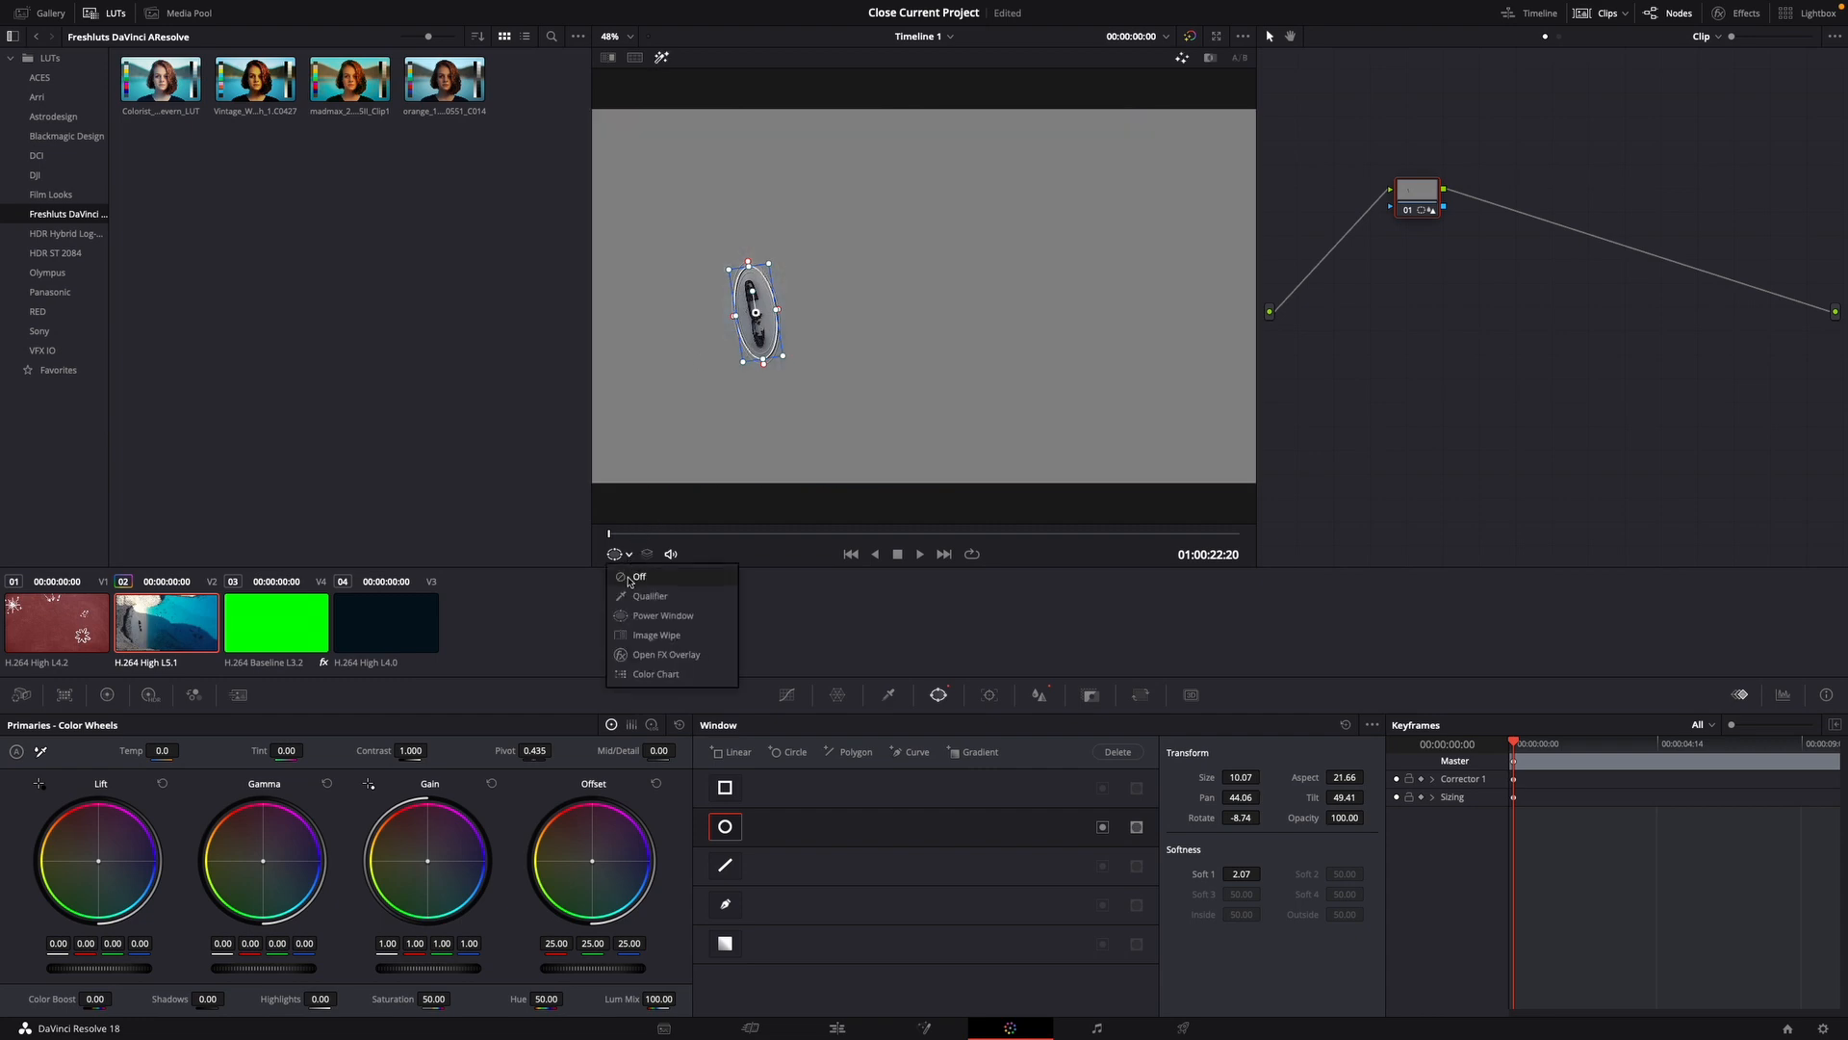
click(629, 577)
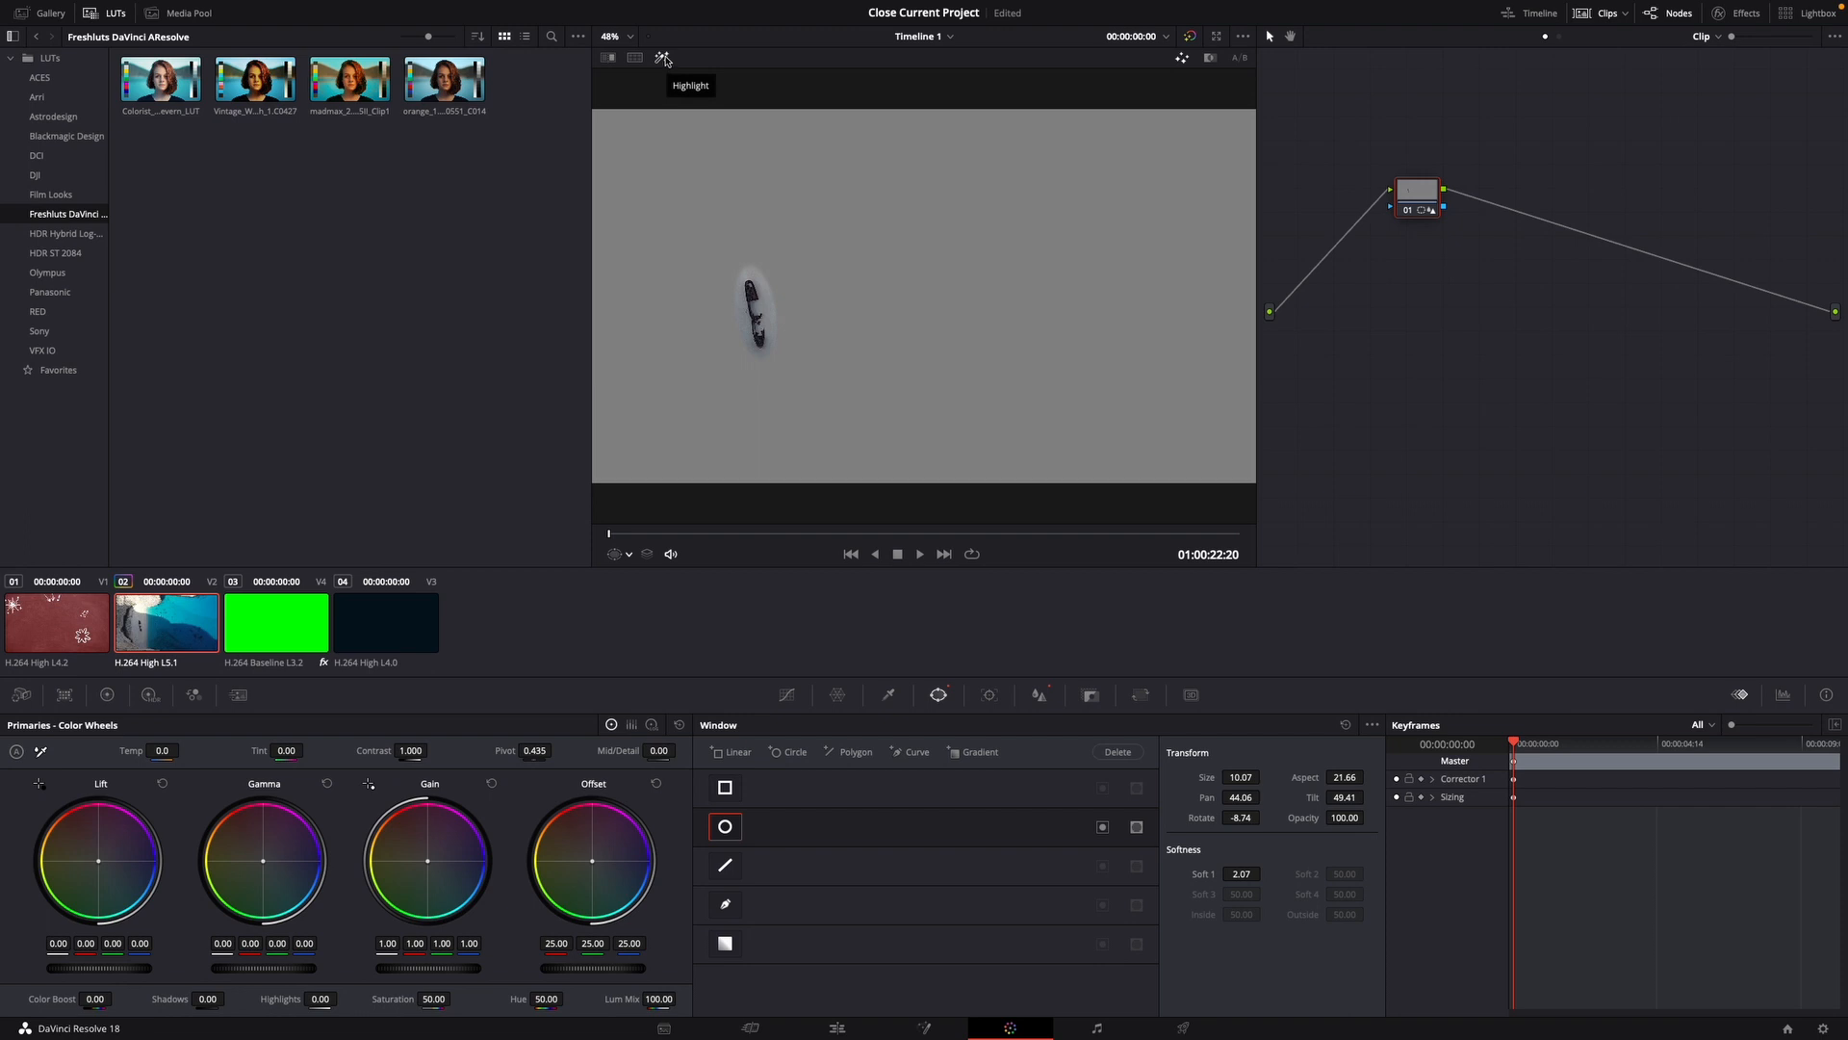
click(664, 60)
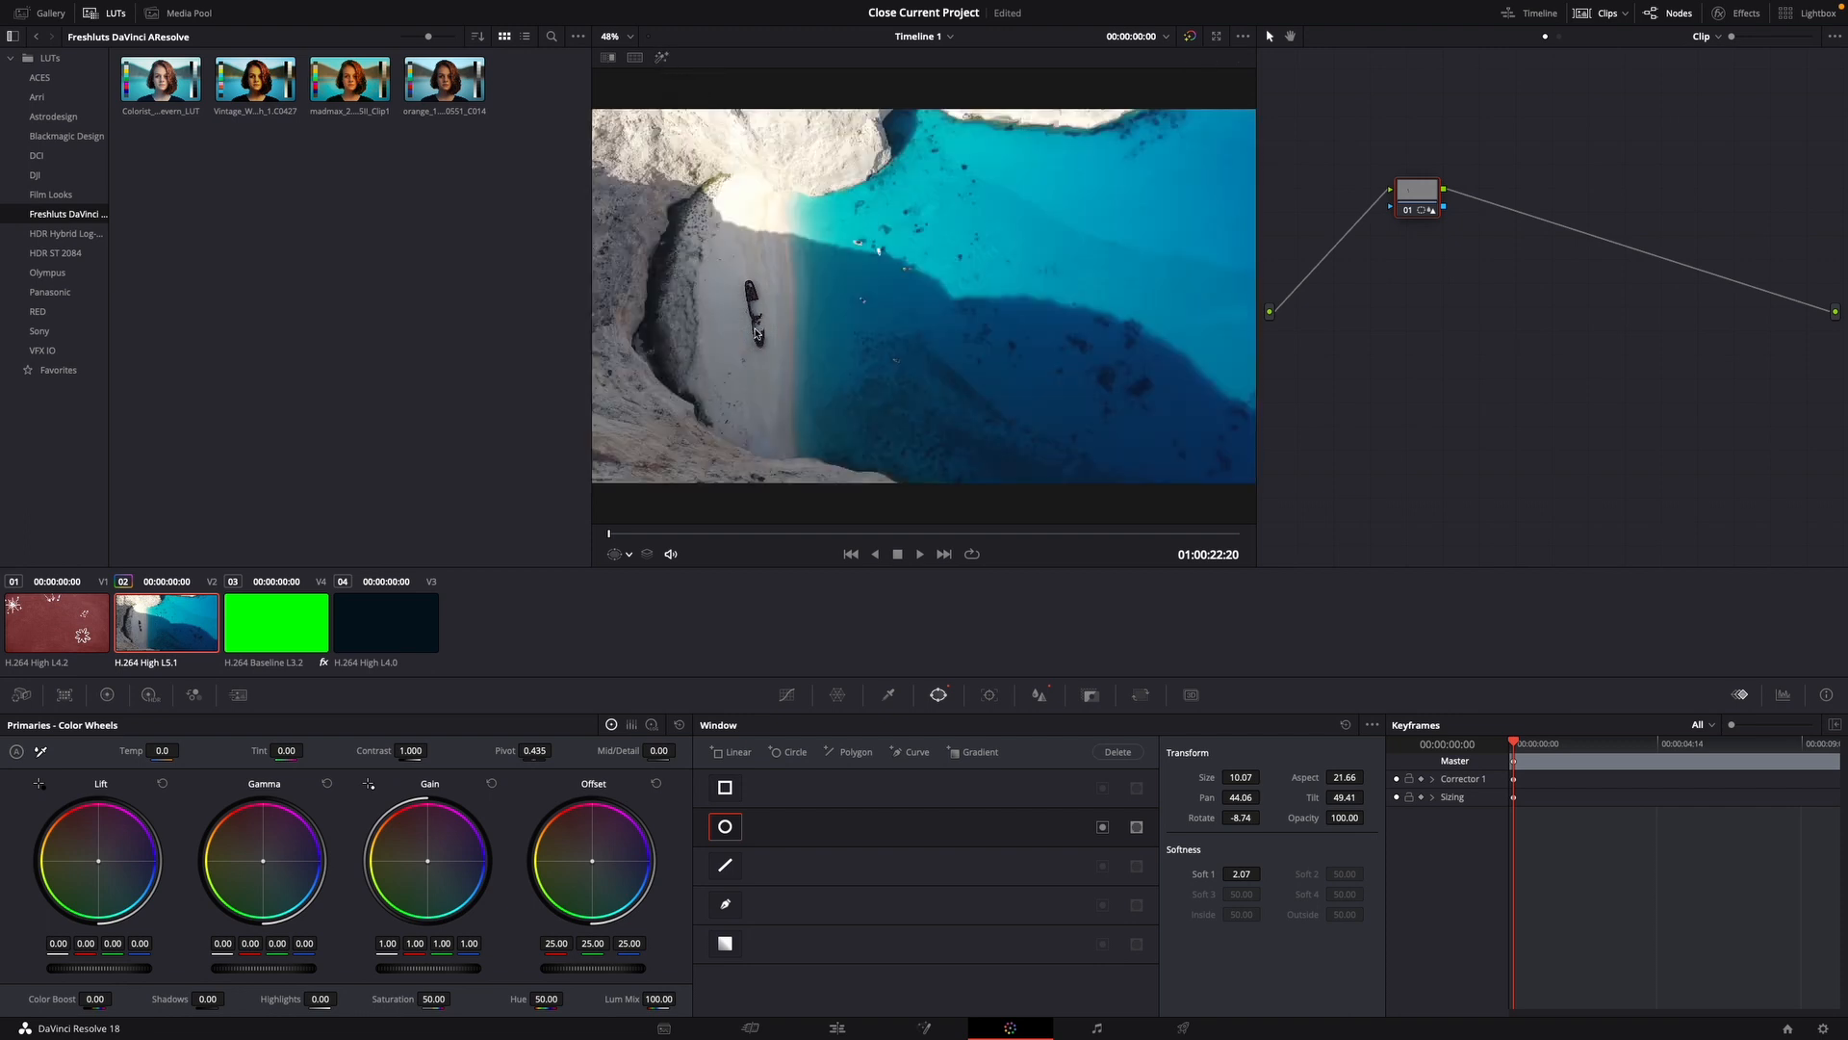
click(920, 553)
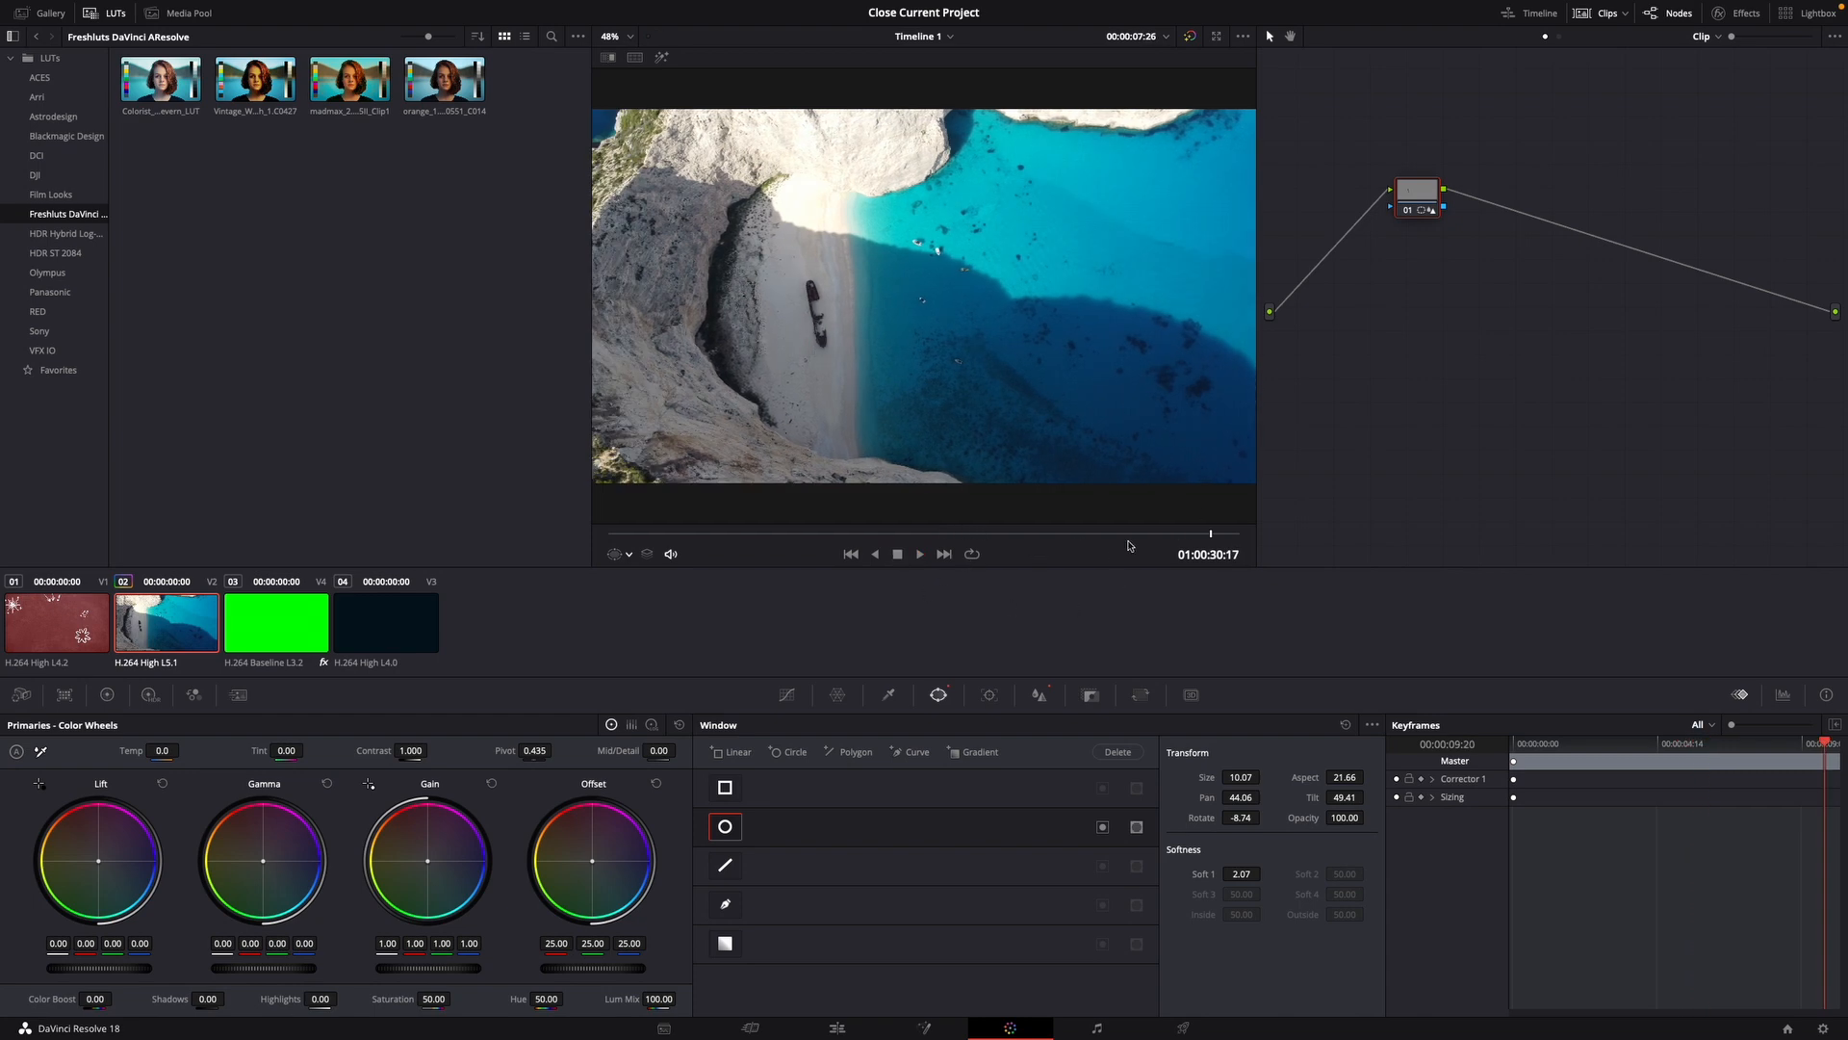
click(823, 534)
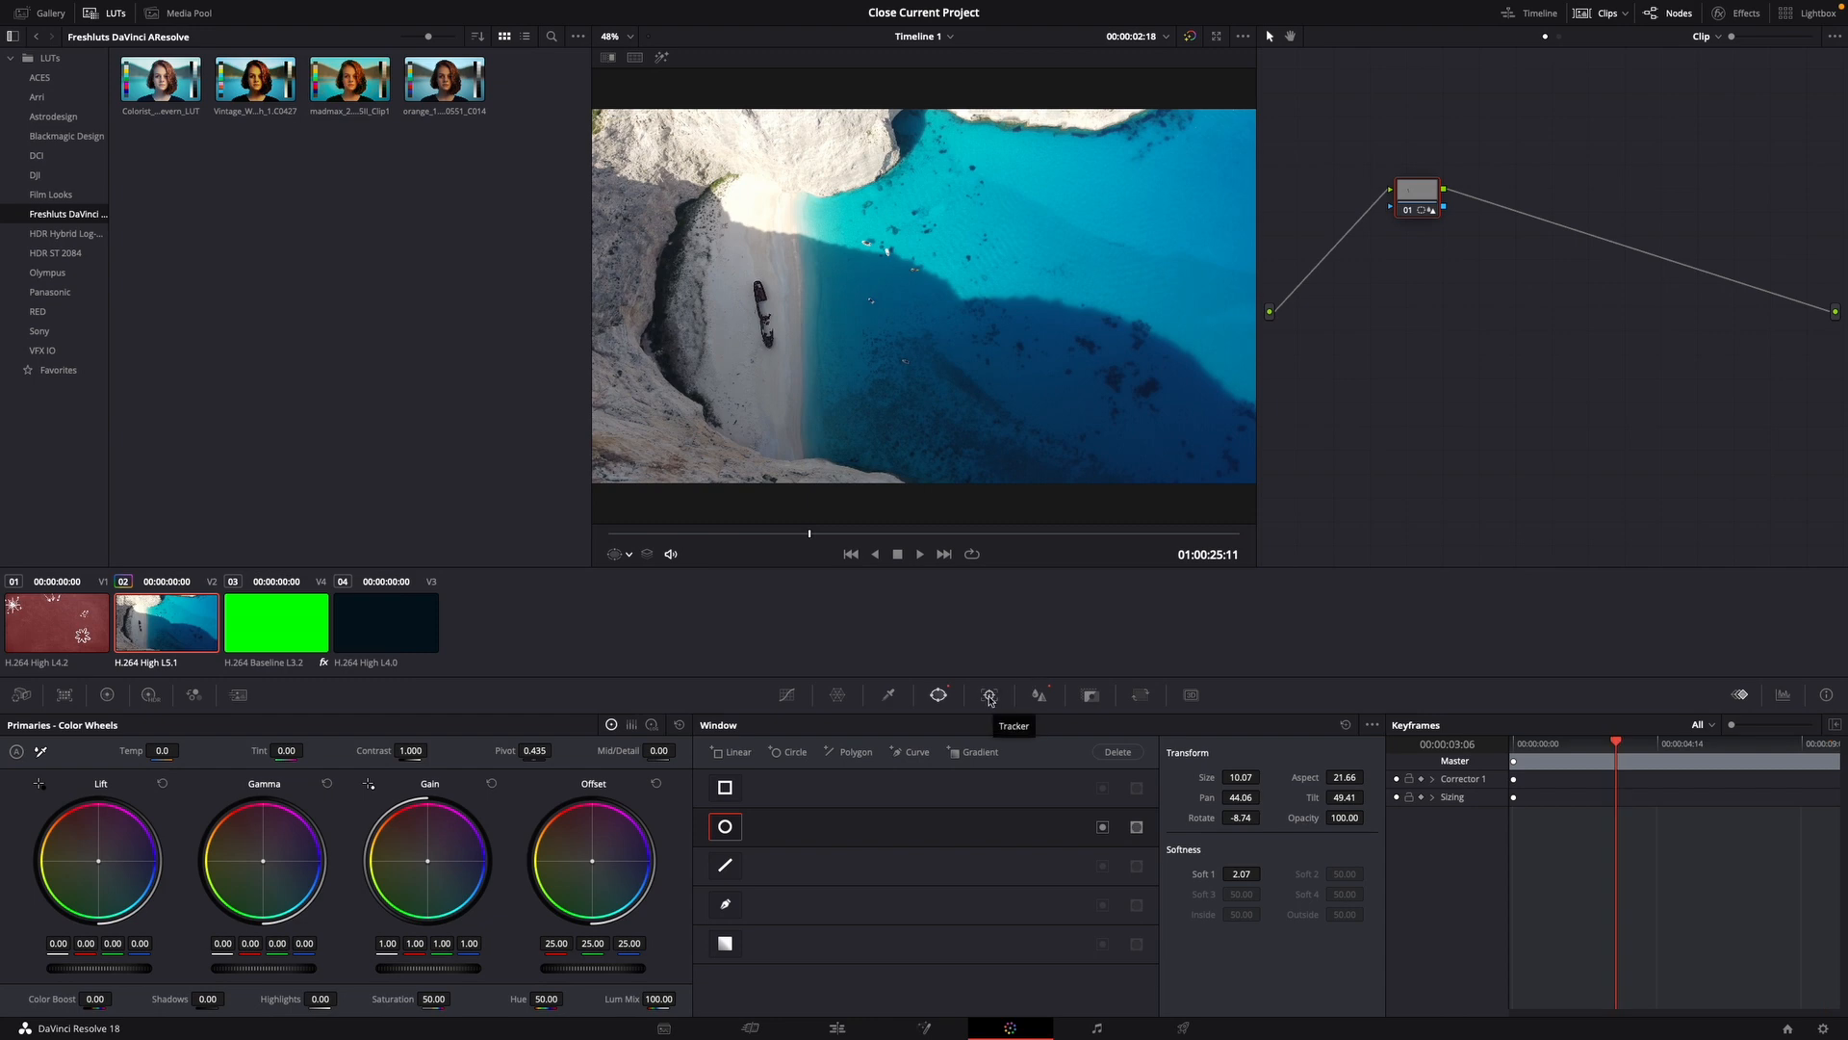
Rewind the tracker to the clip's start in Frame mode and play to check the window
click(990, 694)
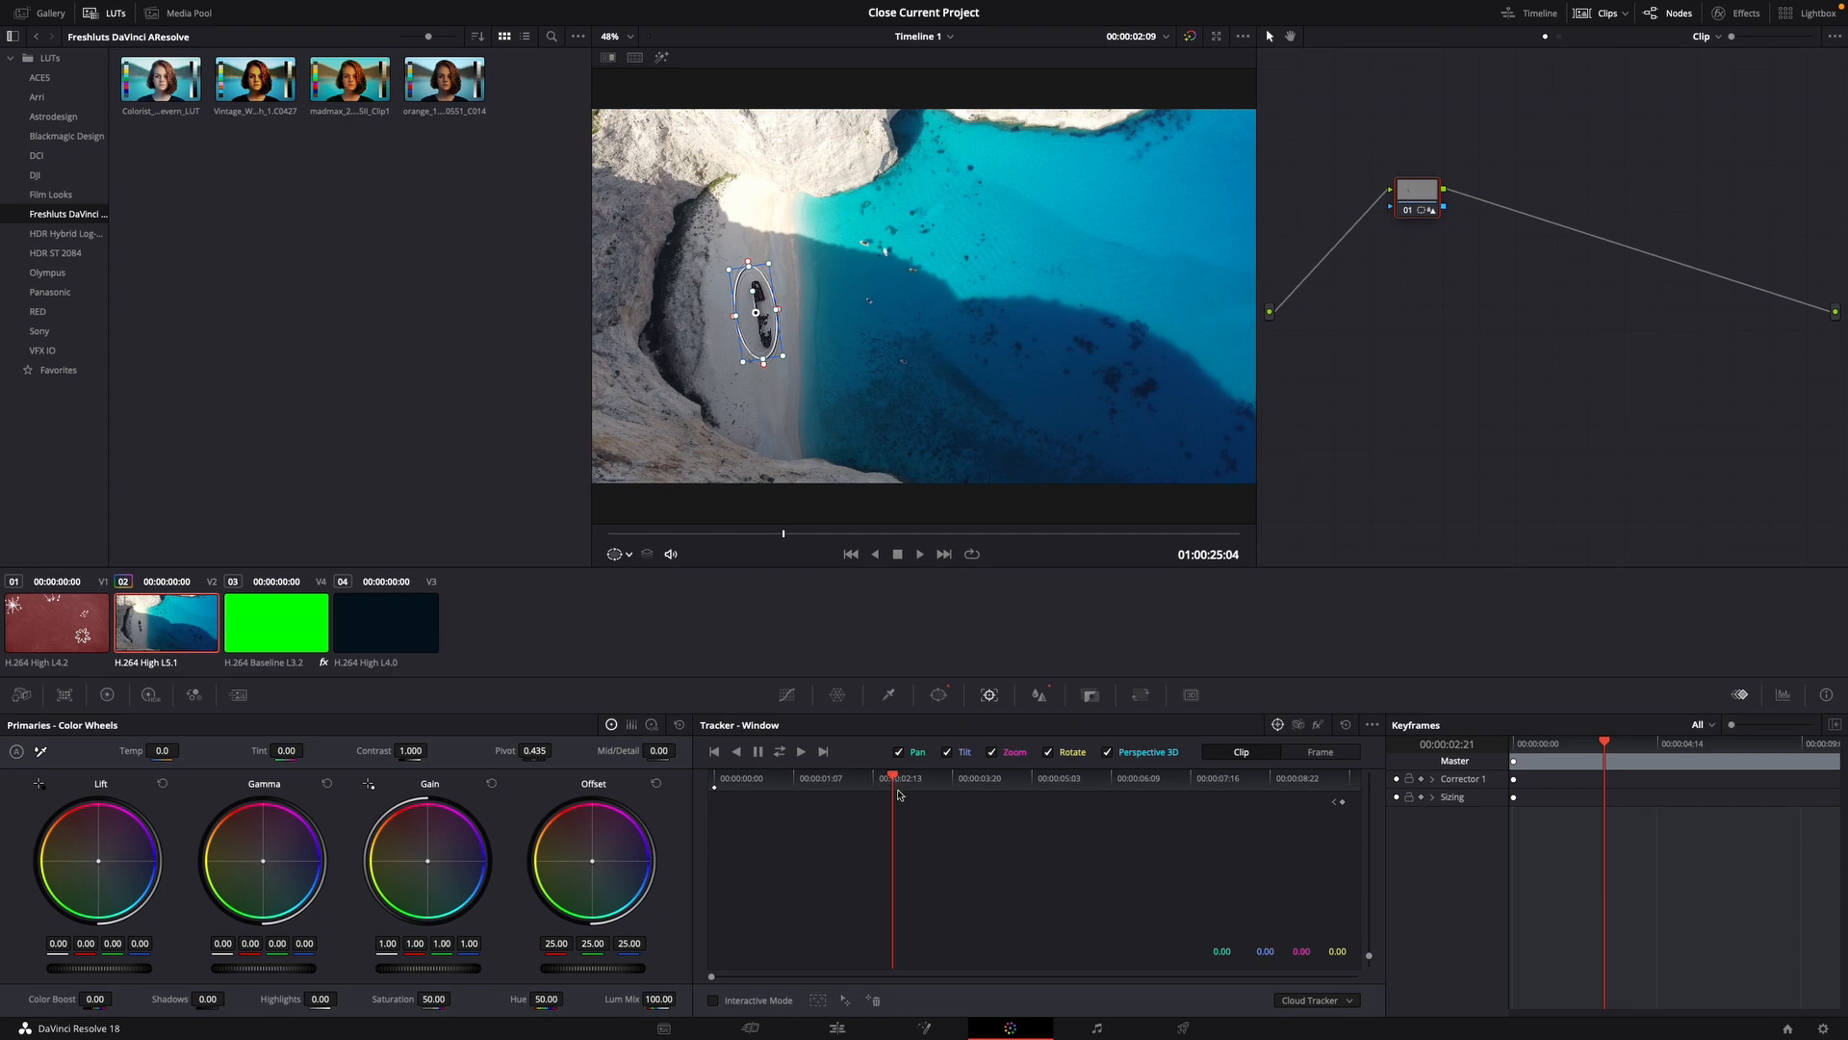
drag(895, 781, 729, 780)
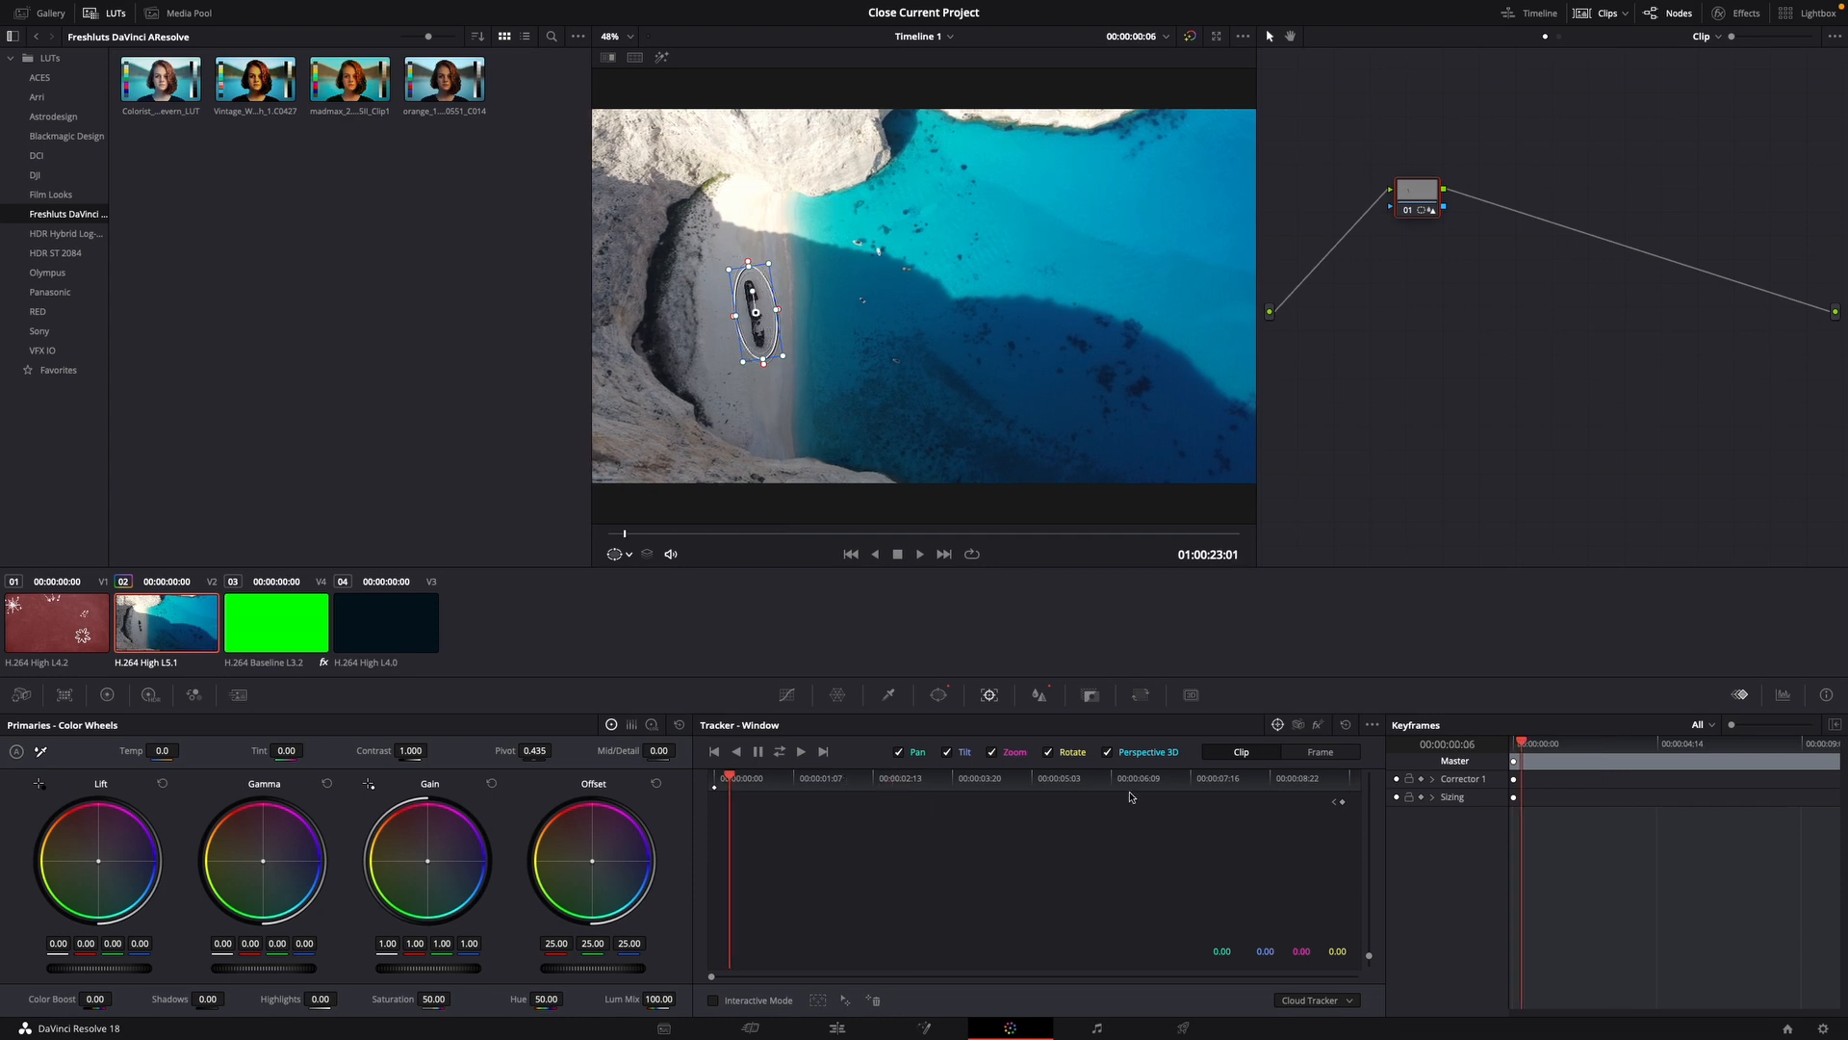
click(1313, 755)
click(918, 553)
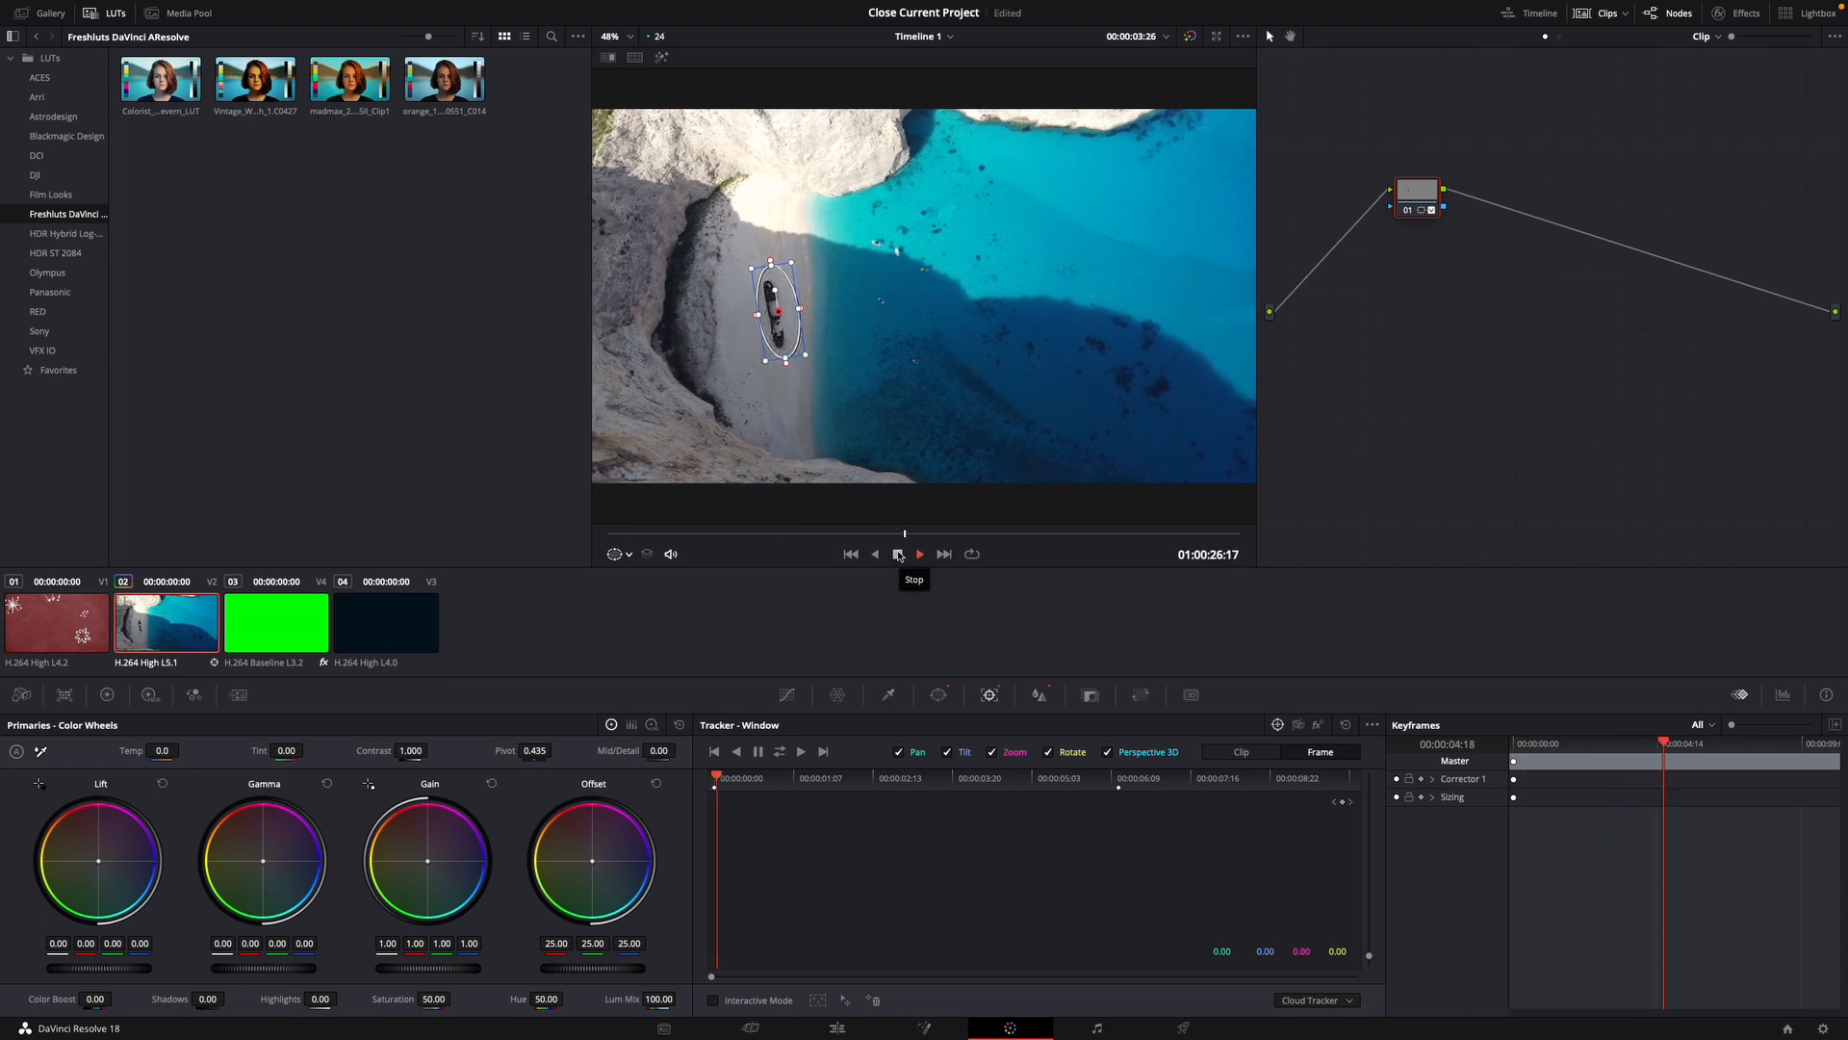